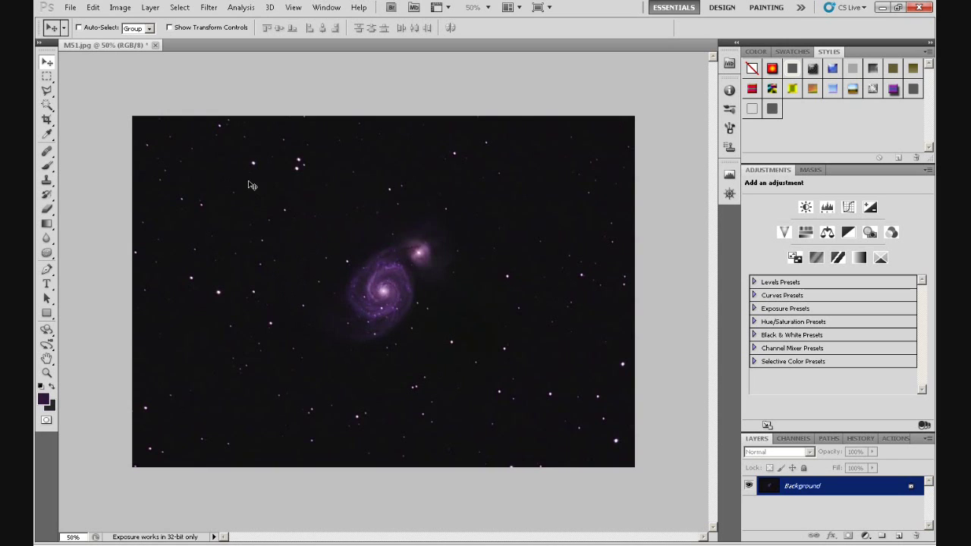
# Examine the shapes of the bright stars in the upper-left part of the galaxy photo
pyautogui.scroll(3, 251, 186)
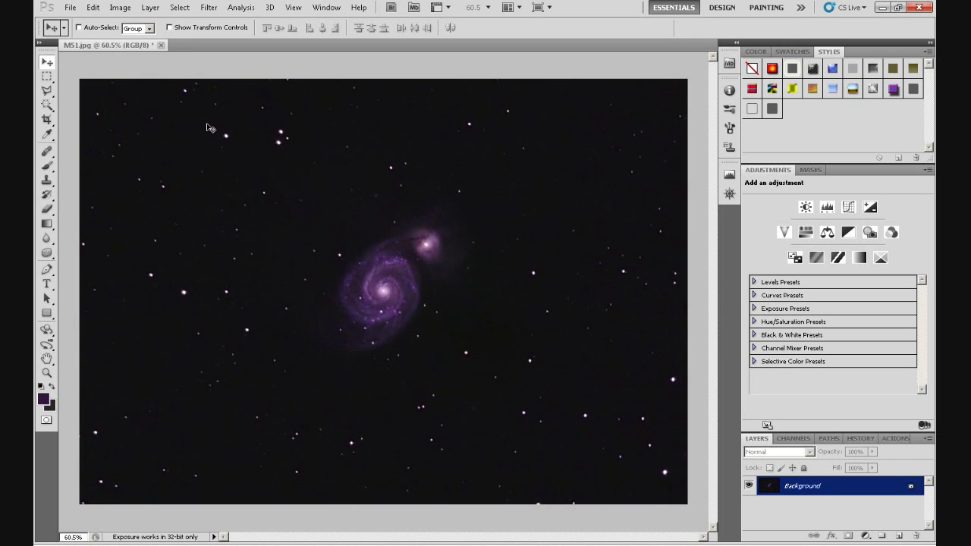
pyautogui.scroll(3, 210, 127)
pyautogui.scroll(3, 209, 127)
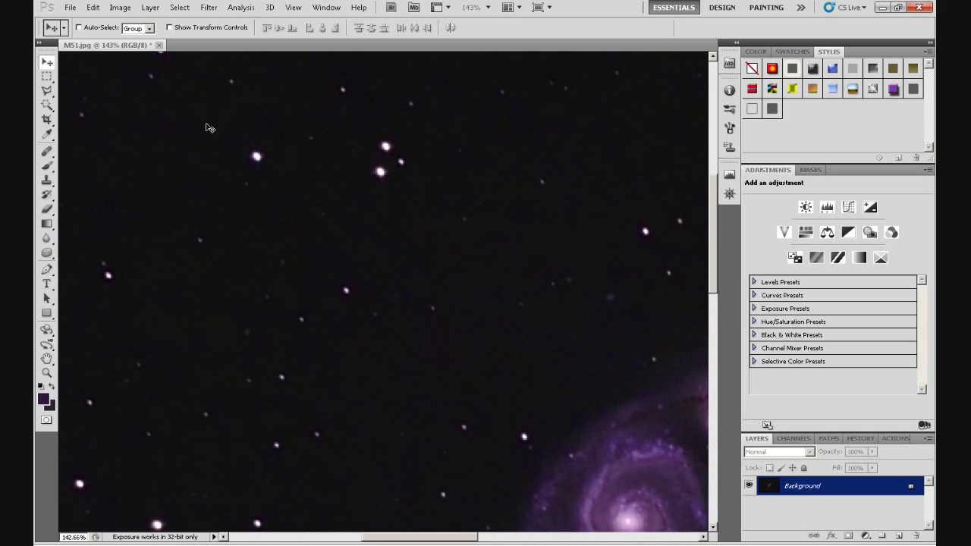
pyautogui.scroll(-2, 209, 128)
pyautogui.scroll(-3, 209, 128)
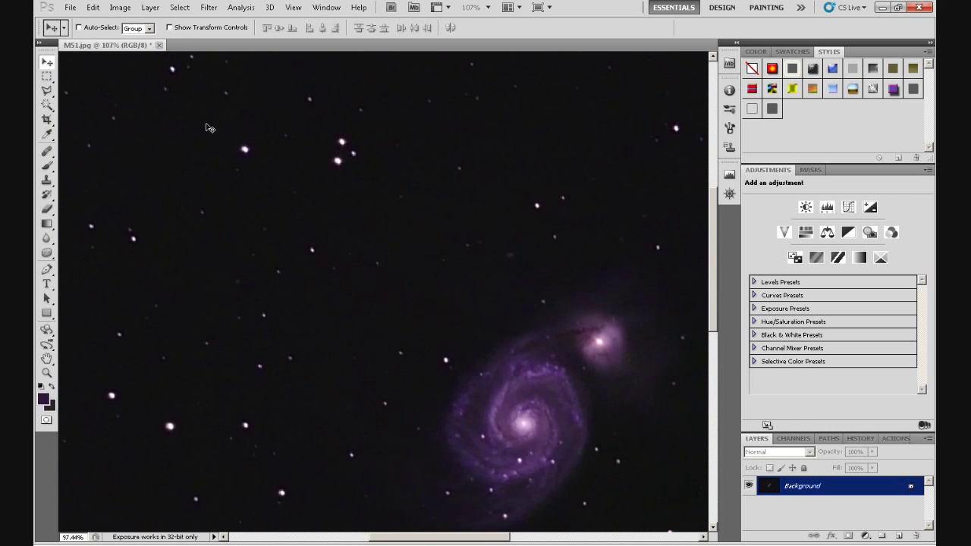
pyautogui.scroll(-2, 210, 127)
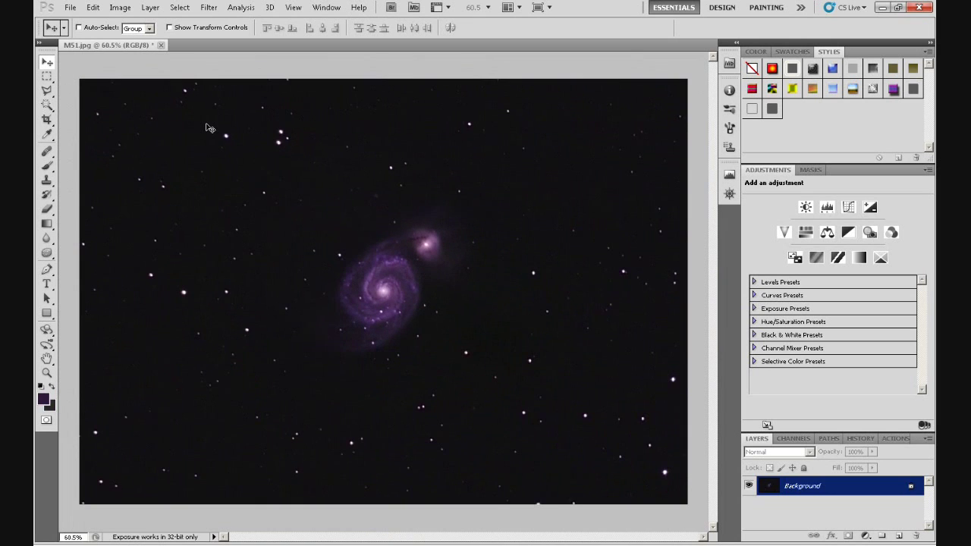
pyautogui.scroll(-1, 210, 127)
pyautogui.scroll(-1, 209, 128)
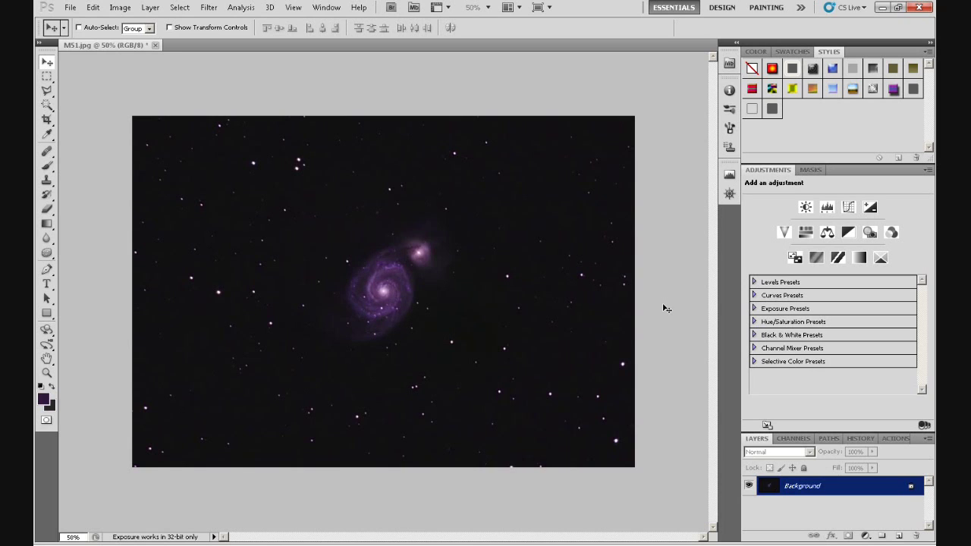
# Open the image size settings for the galaxy photo
pyautogui.click(120, 7)
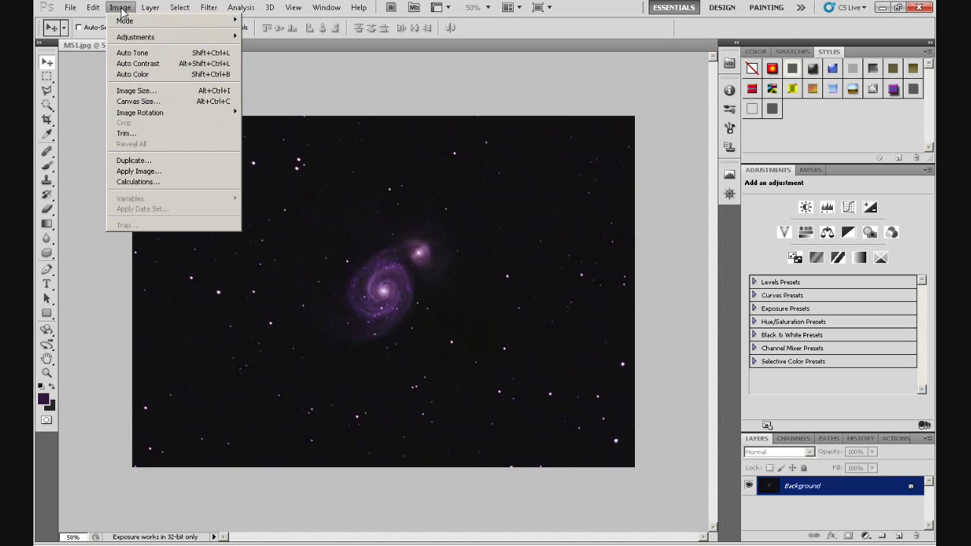
pyautogui.click(136, 90)
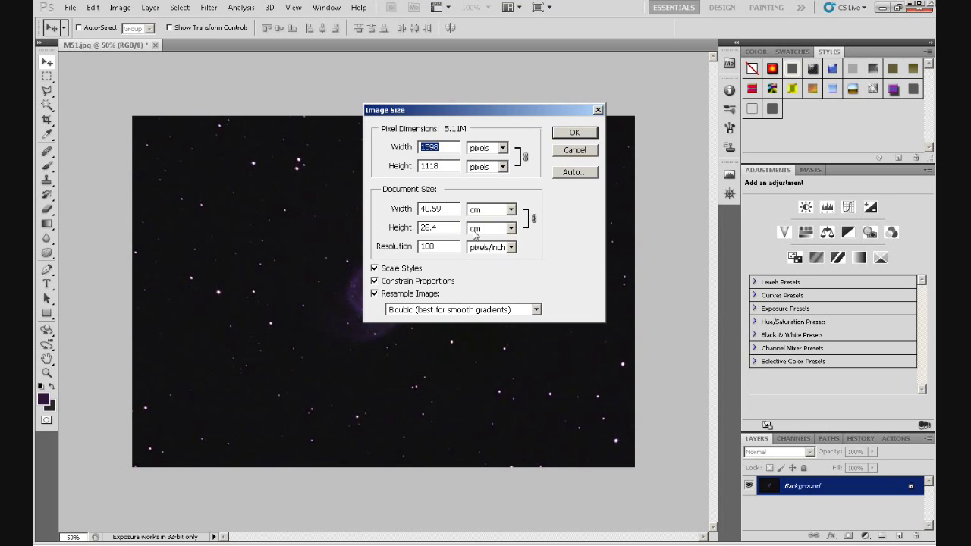
# Try inches as the document size unit and return it to centimetres
pyautogui.click(511, 210)
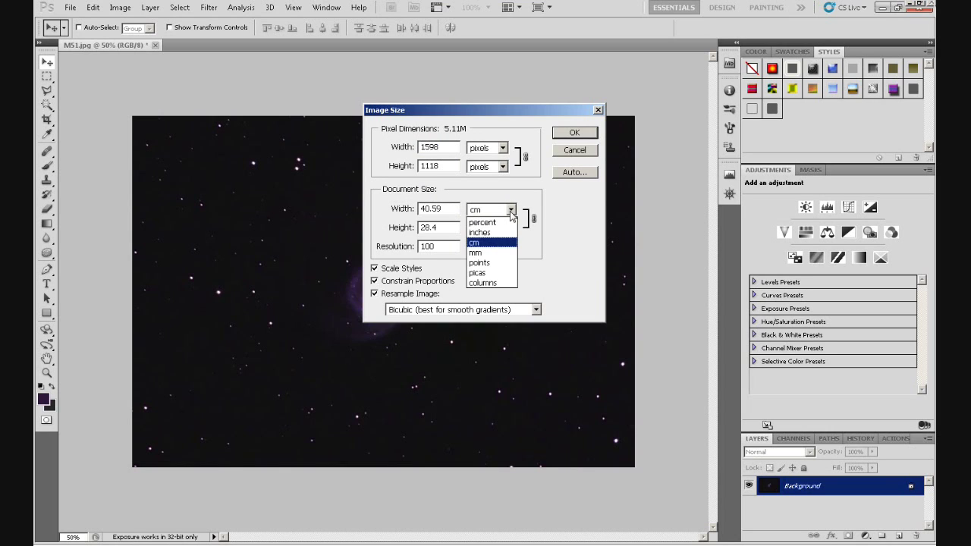
pyautogui.click(483, 243)
pyautogui.click(506, 213)
pyautogui.click(487, 234)
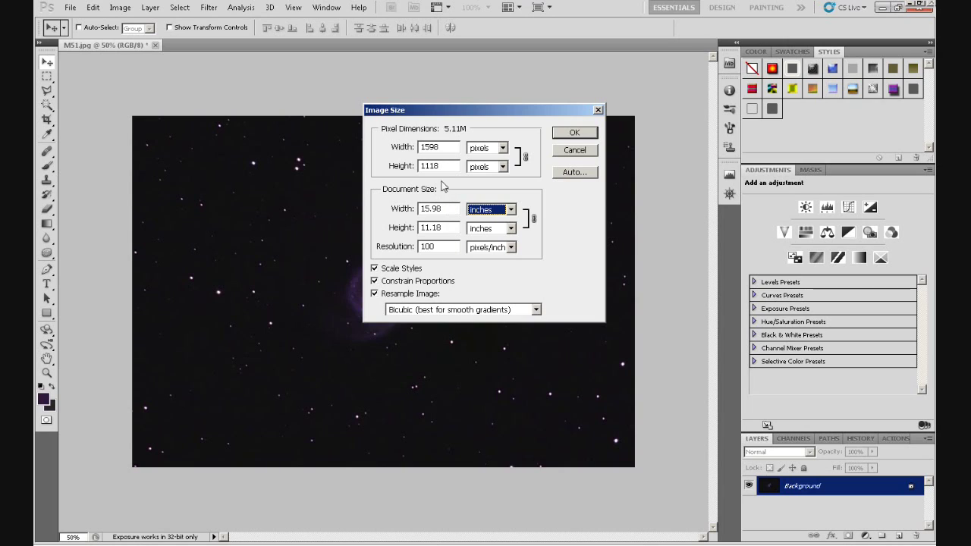
pyautogui.click(511, 214)
pyautogui.click(493, 242)
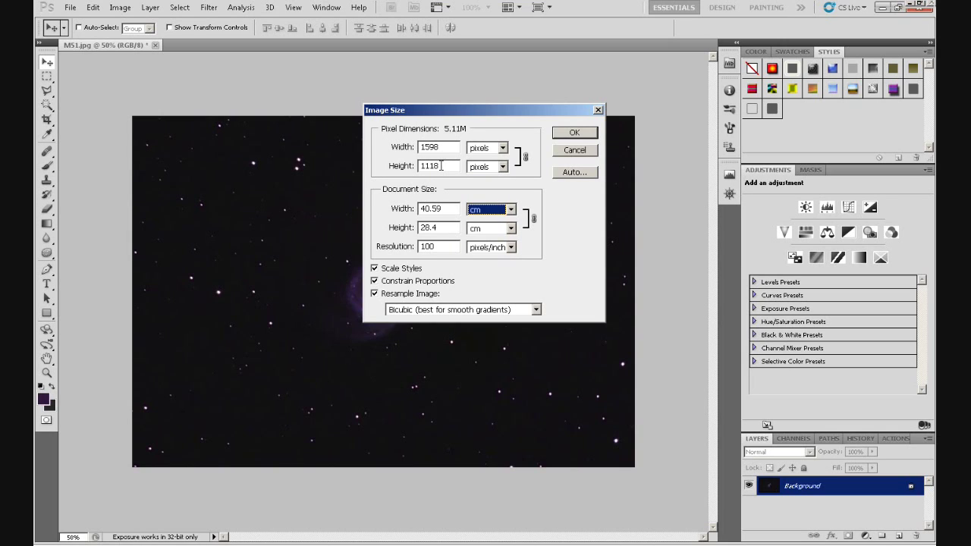
# Enlarge the image to a height of 4440 pixels with proportions constrained and resampling on
pyautogui.click(442, 165)
pyautogui.moveTo(442, 166); pyautogui.dragTo(417, 165)
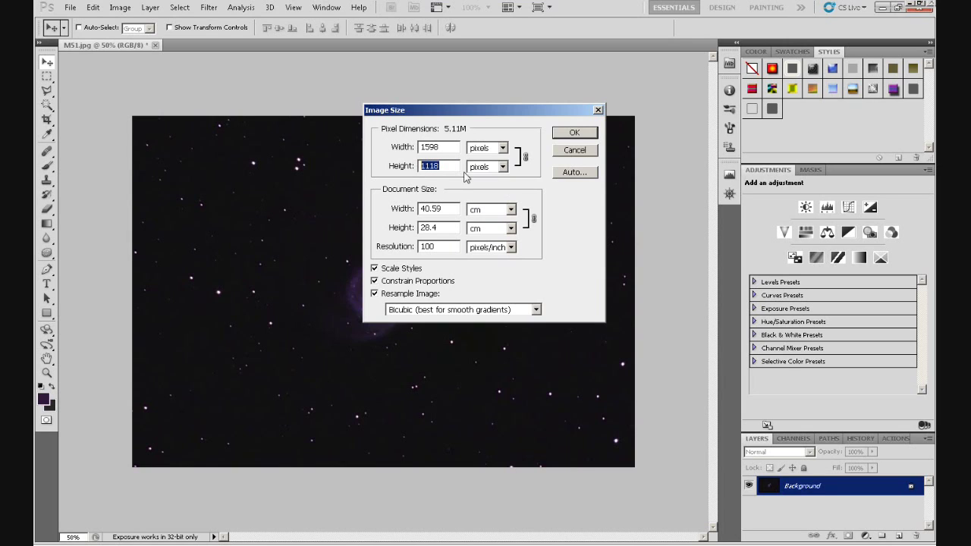
pyautogui.write('444')
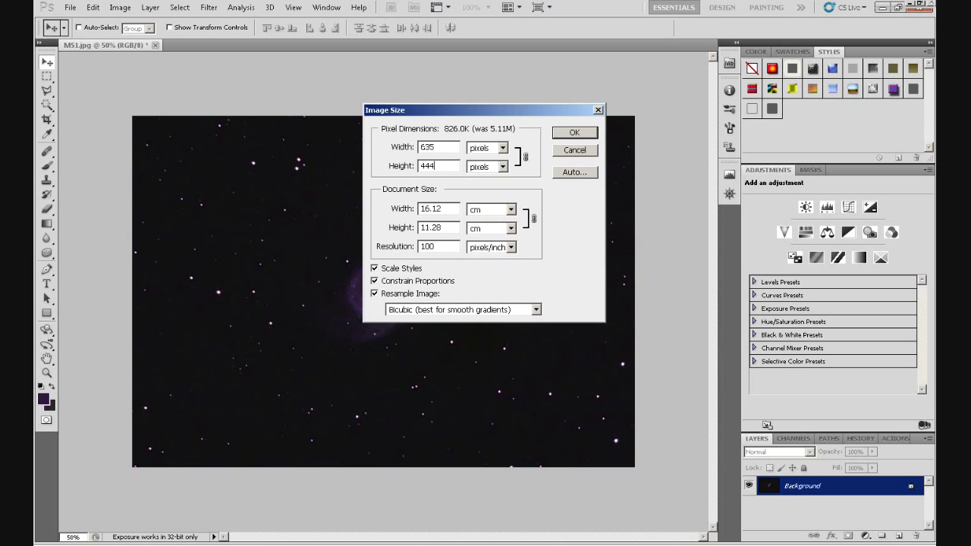
pyautogui.write('0')
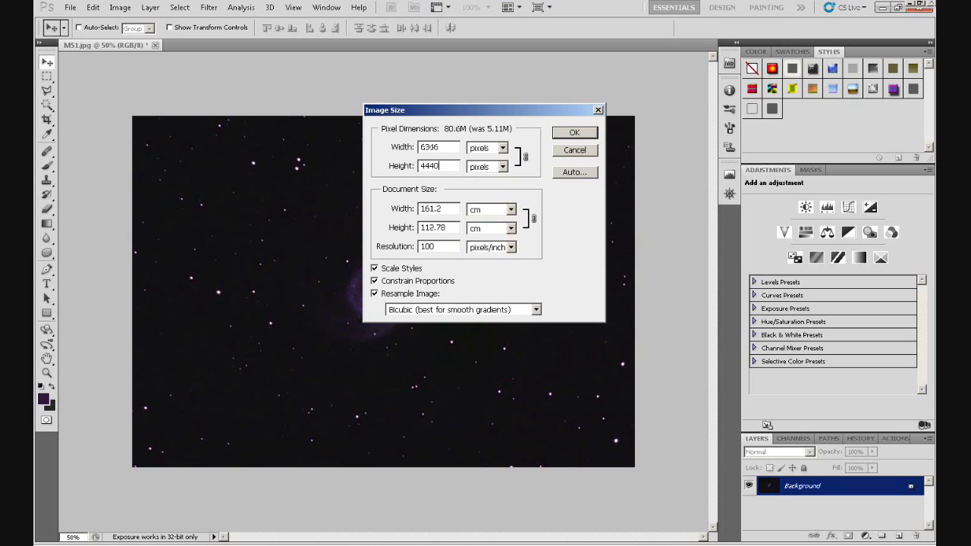
pyautogui.click(574, 132)
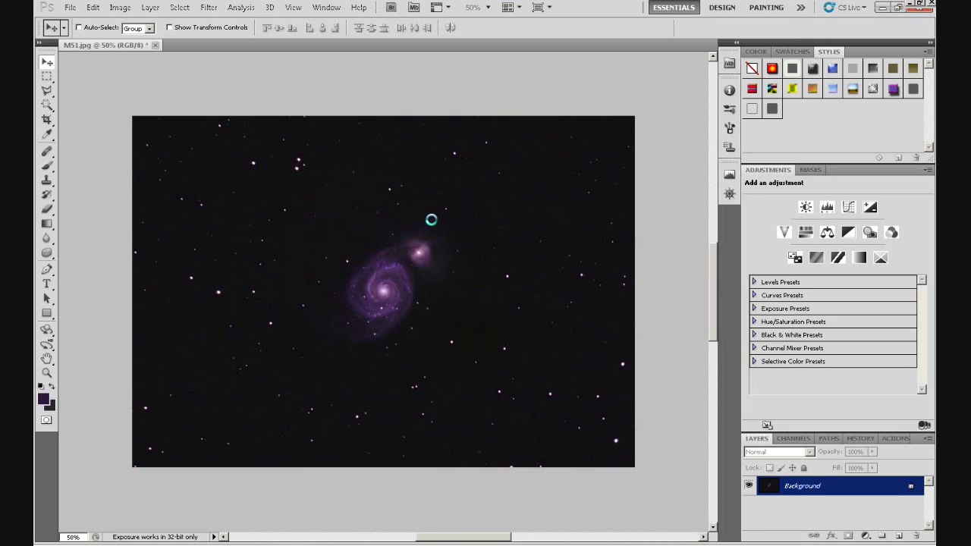
# Duplicate the Background layer of the enlarged image
pyautogui.scroll(-3, 431, 223)
pyautogui.scroll(-3, 431, 223)
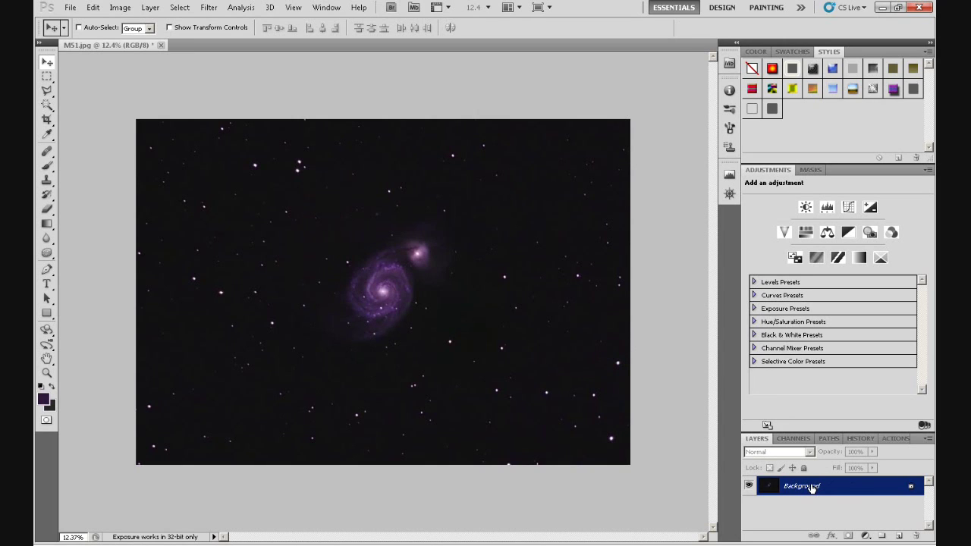
pyautogui.moveTo(811, 489); pyautogui.dragTo(900, 534)
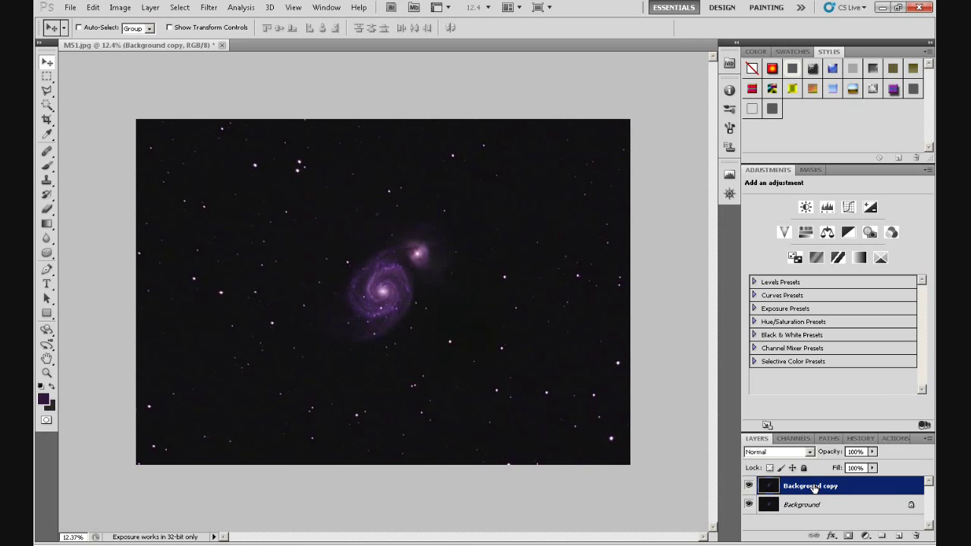
# Inspect the star shapes in the upper-left and lower-right areas of the enlarged image
pyautogui.scroll(1, 328, 263)
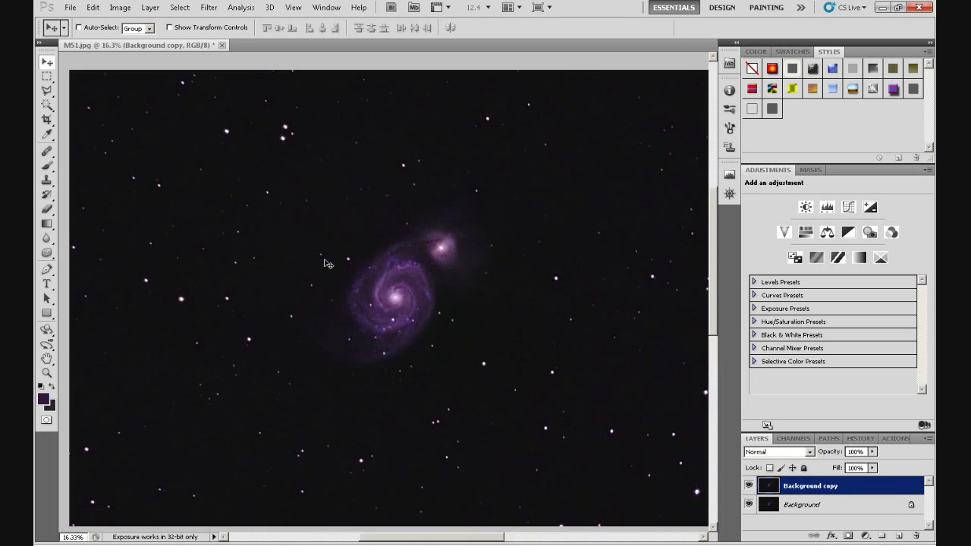
pyautogui.scroll(1, 364, 186)
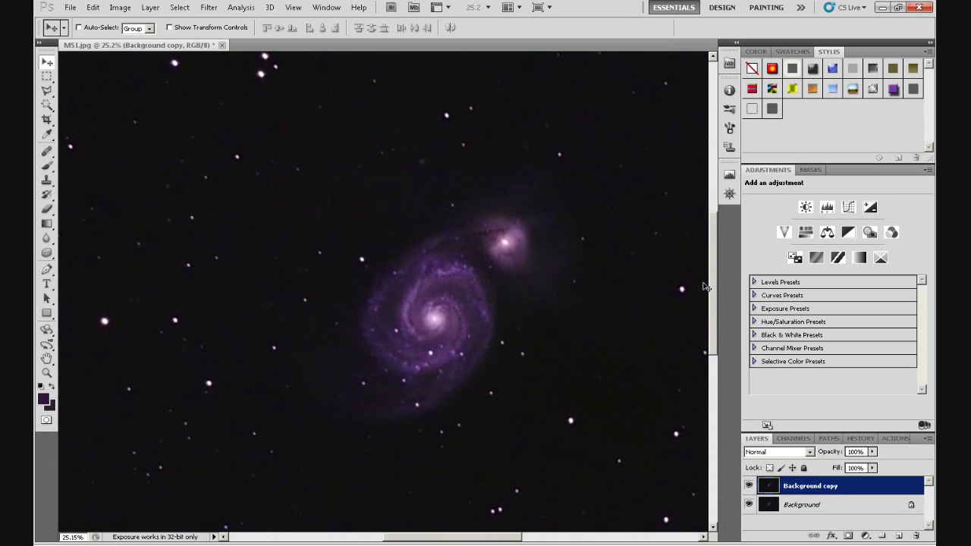
pyautogui.moveTo(714, 292); pyautogui.dragTo(713, 240)
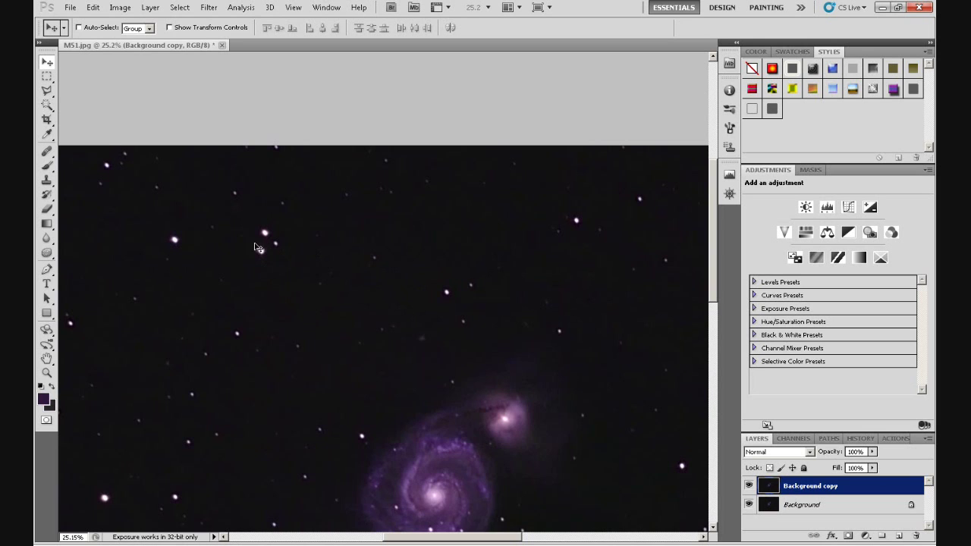
pyautogui.scroll(3, 221, 242)
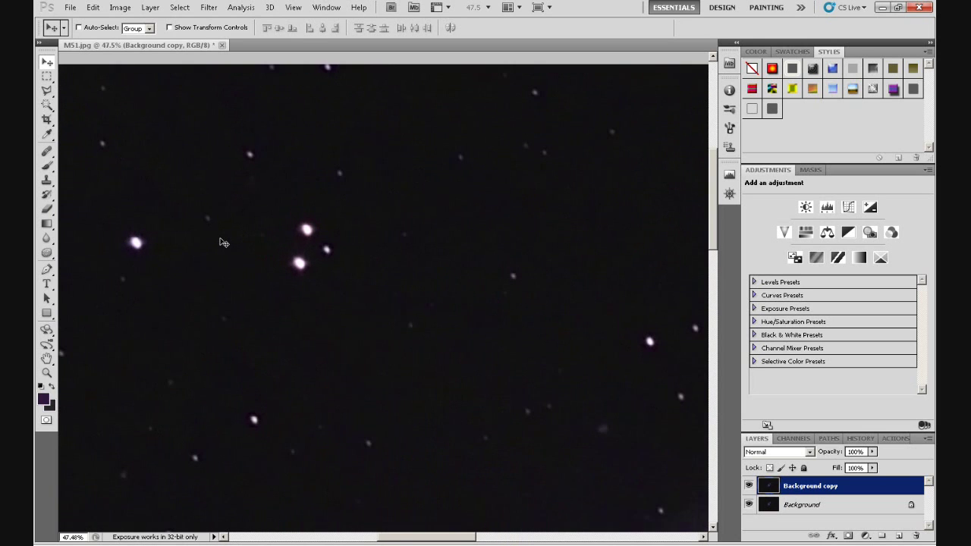
pyautogui.scroll(-3, 224, 242)
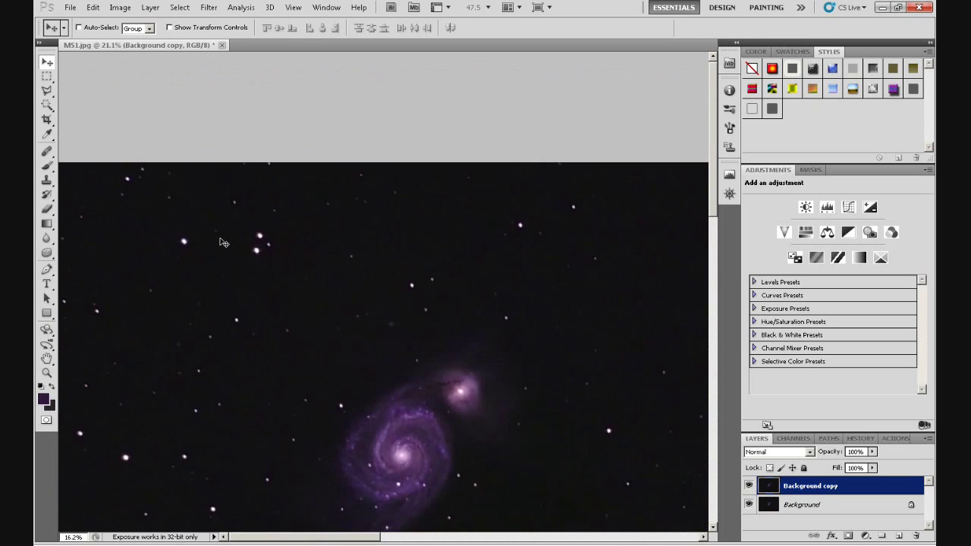
pyautogui.scroll(-2, 223, 243)
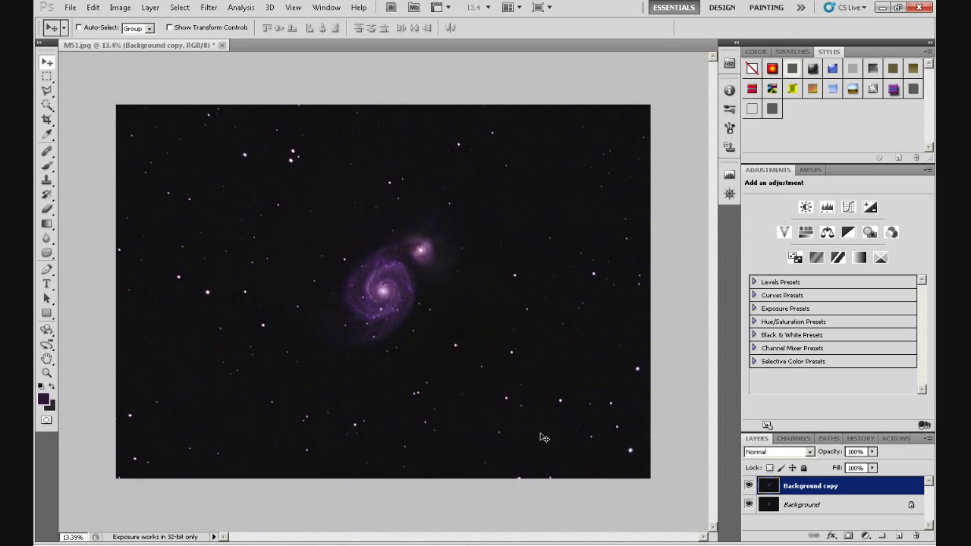
pyautogui.scroll(2, 591, 412)
pyautogui.scroll(1, 668, 425)
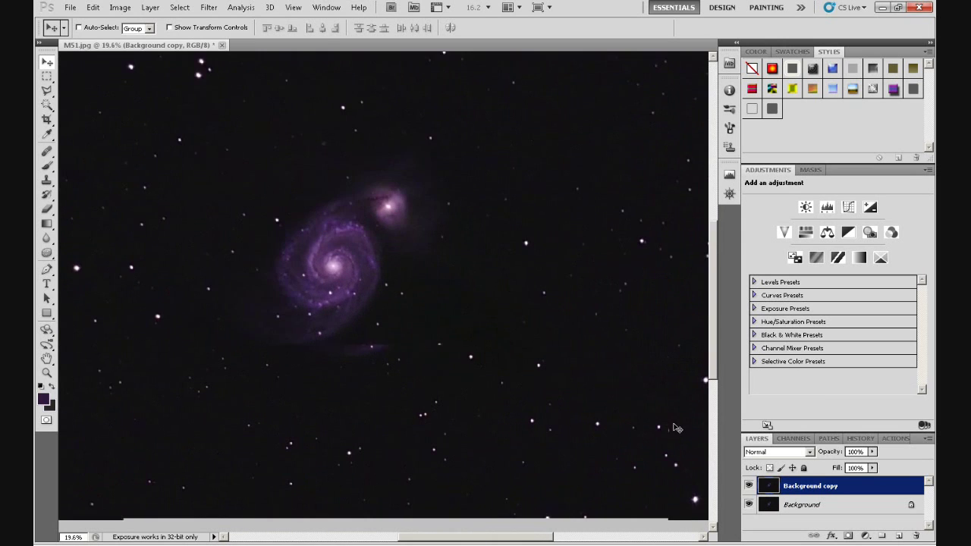
pyautogui.scroll(2, 678, 429)
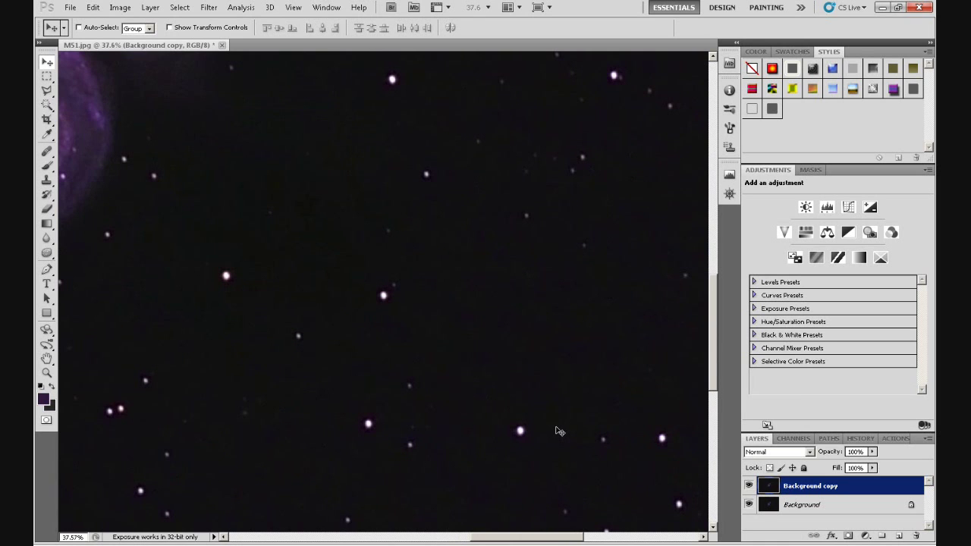
pyautogui.scroll(-2, 560, 431)
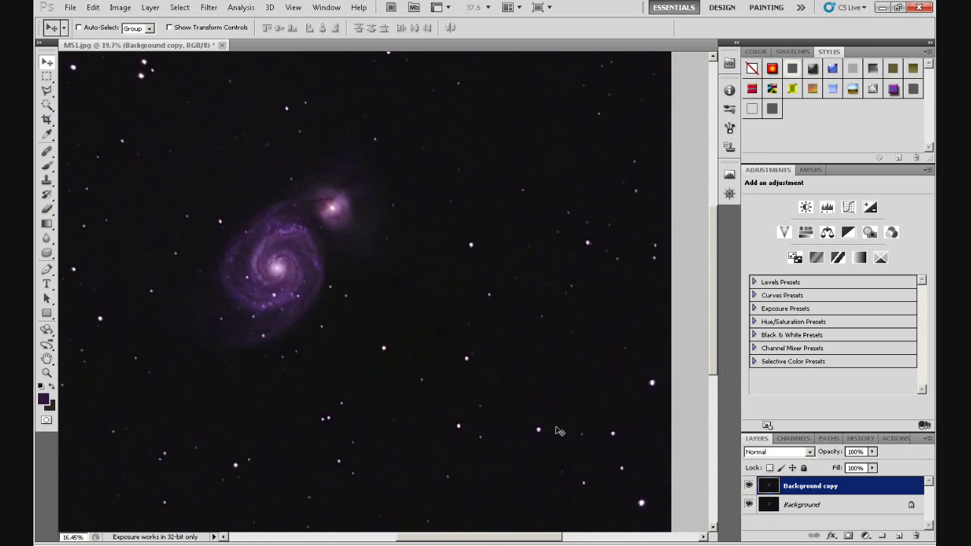
pyautogui.scroll(-2, 559, 431)
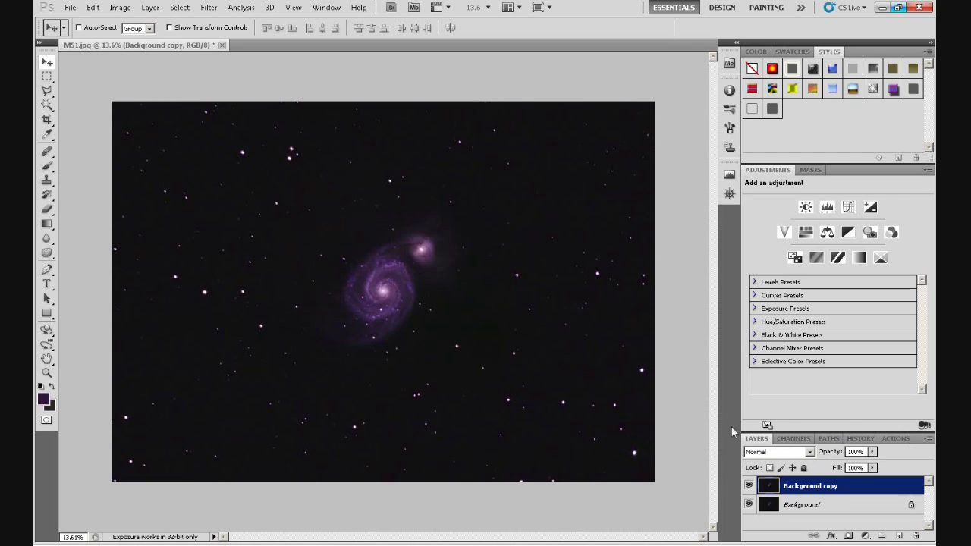
# Set the blend mode of the Background copy layer to Darken
pyautogui.click(809, 452)
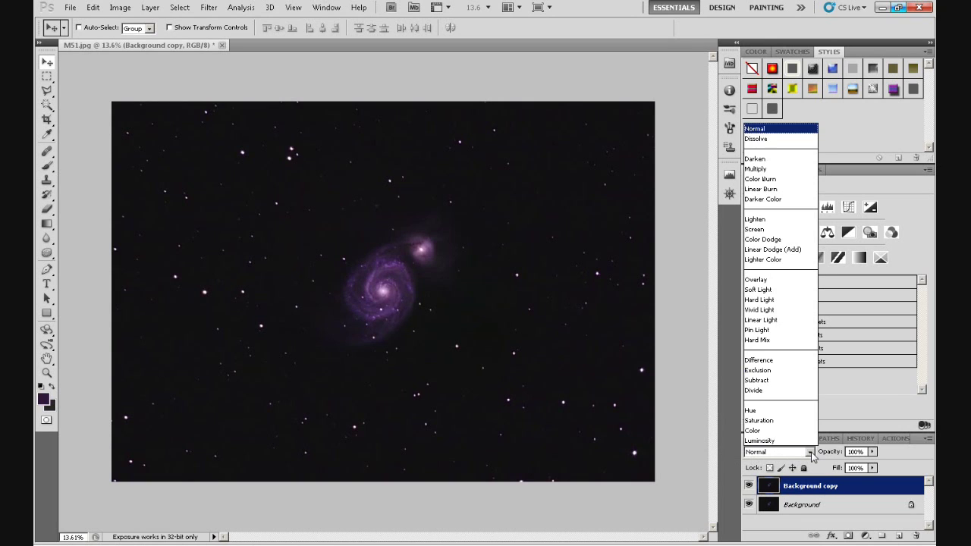
pyautogui.click(779, 161)
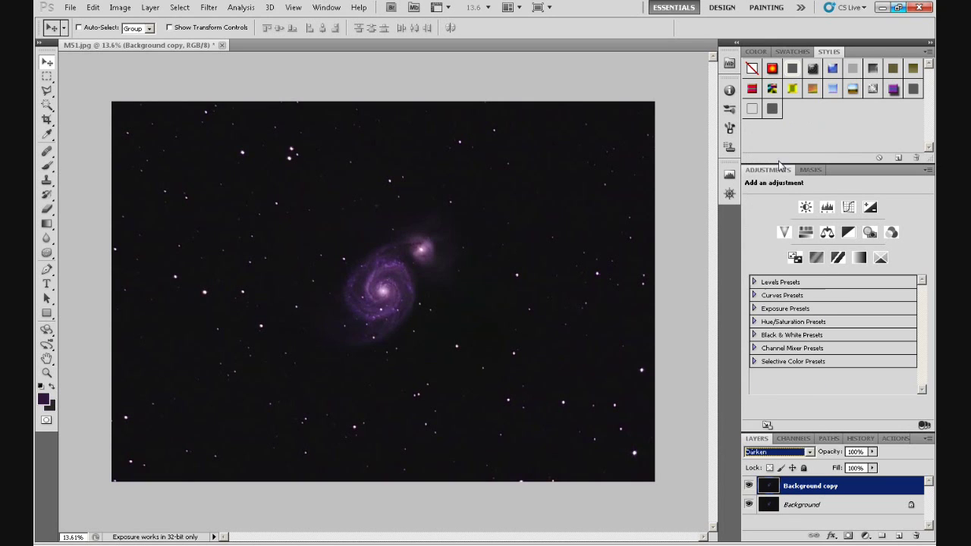
pyautogui.click(810, 452)
pyautogui.click(811, 453)
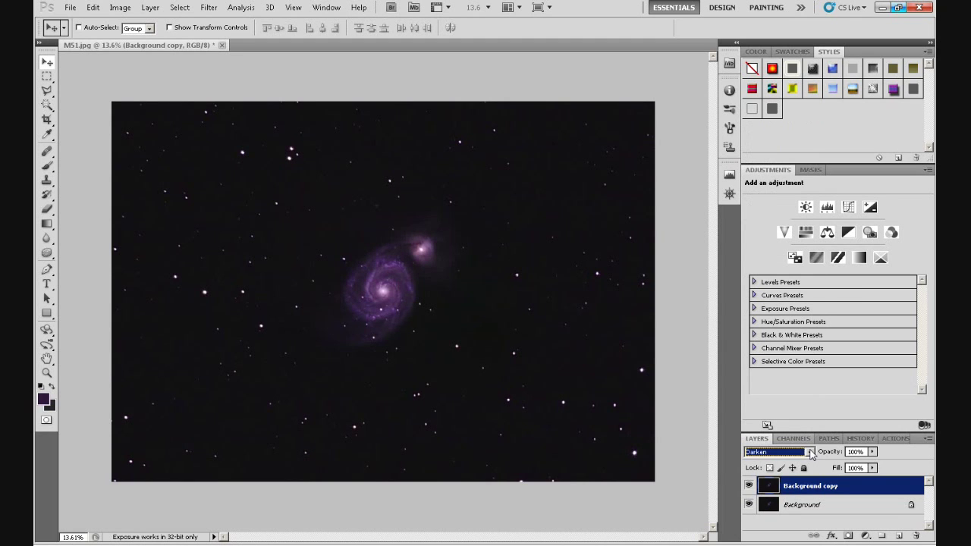
# Compare the upper-left star group with the Background copy layer hidden and shown
pyautogui.click(749, 486)
pyautogui.click(749, 486)
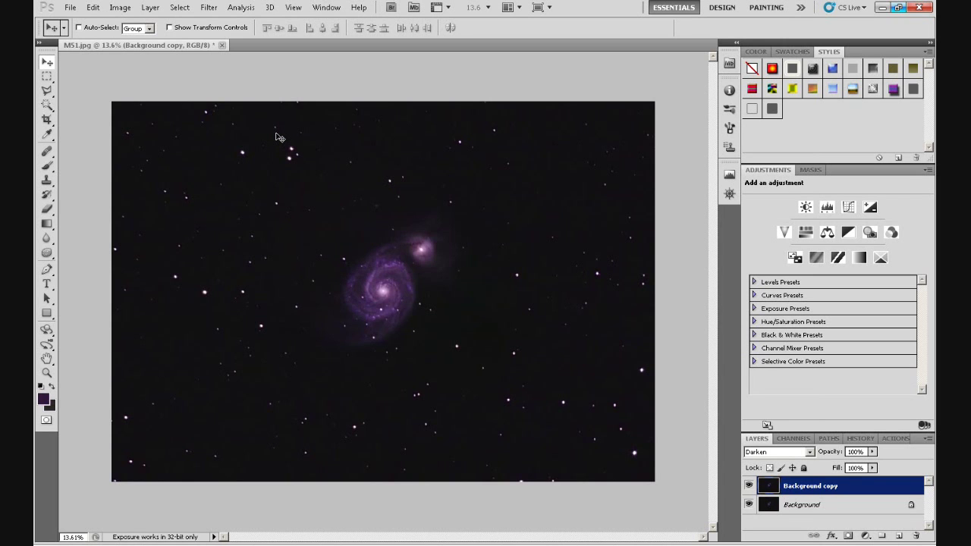
pyautogui.scroll(5, 279, 137)
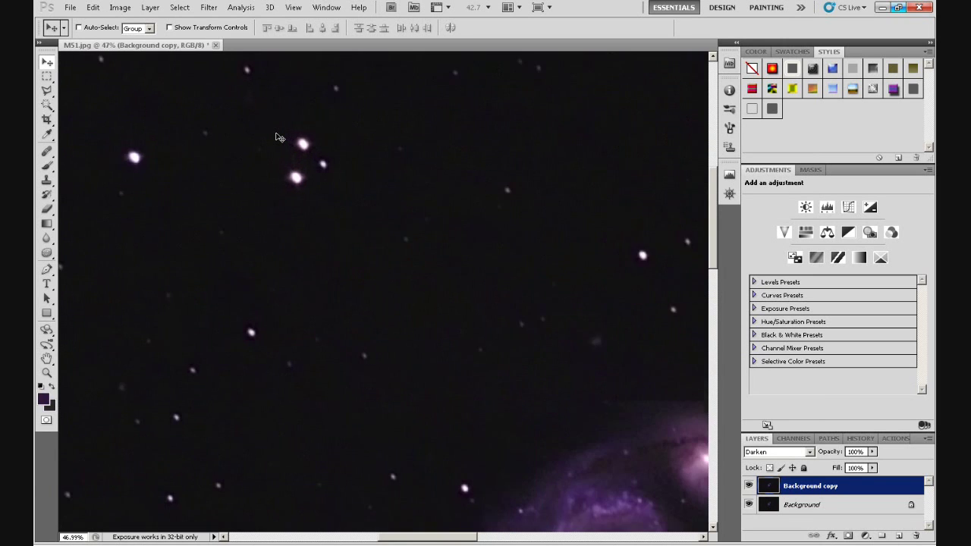
pyautogui.scroll(1, 279, 137)
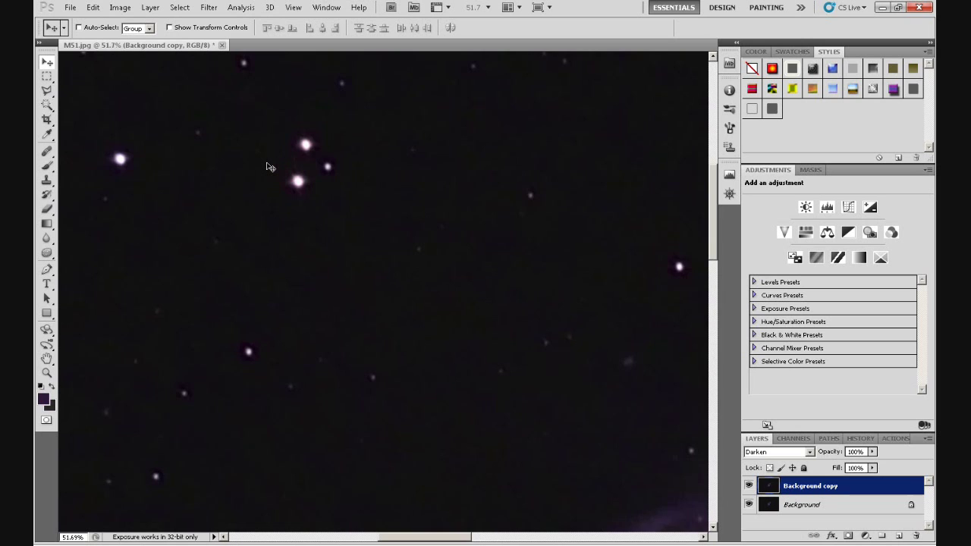
pyautogui.scroll(2, 271, 169)
pyautogui.scroll(1, 269, 167)
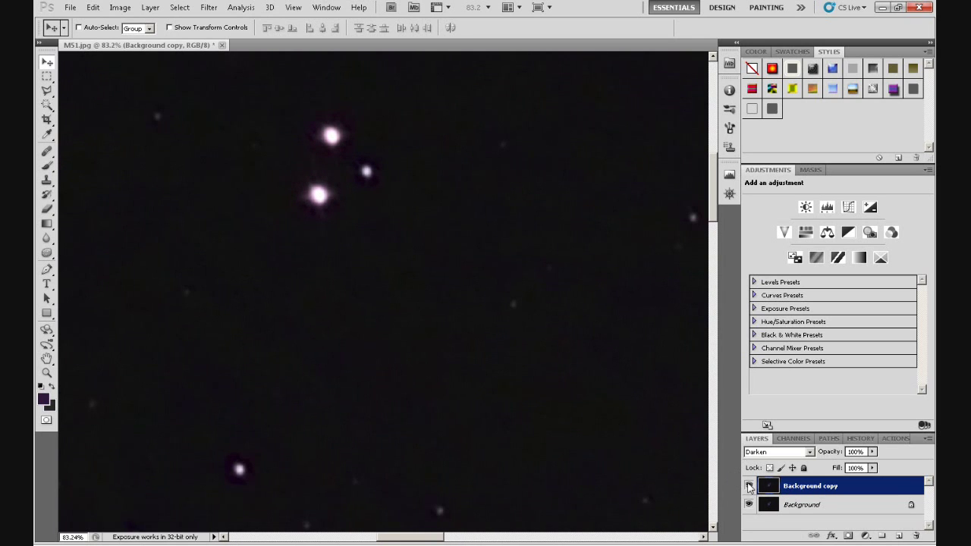
pyautogui.click(750, 487)
pyautogui.click(750, 488)
pyautogui.scroll(-3, 352, 291)
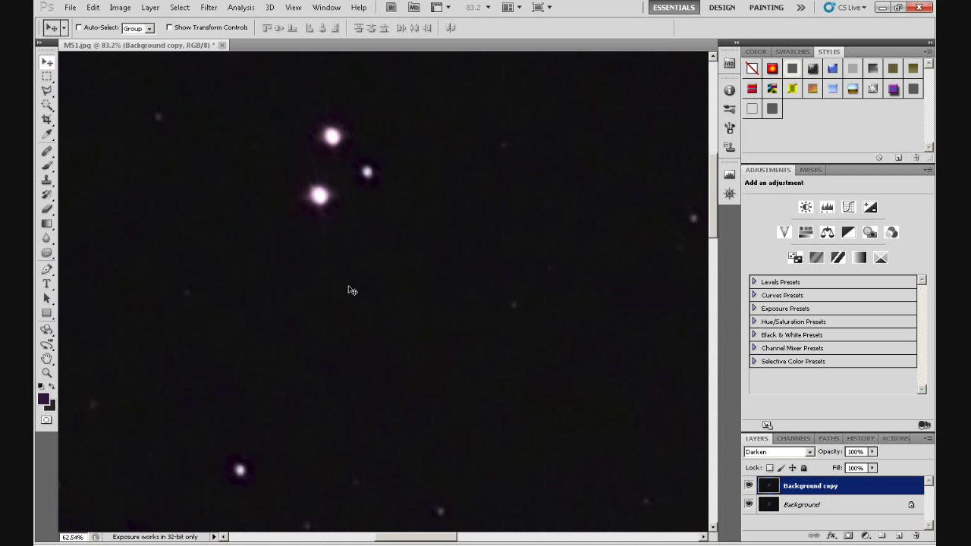
pyautogui.scroll(-3, 351, 290)
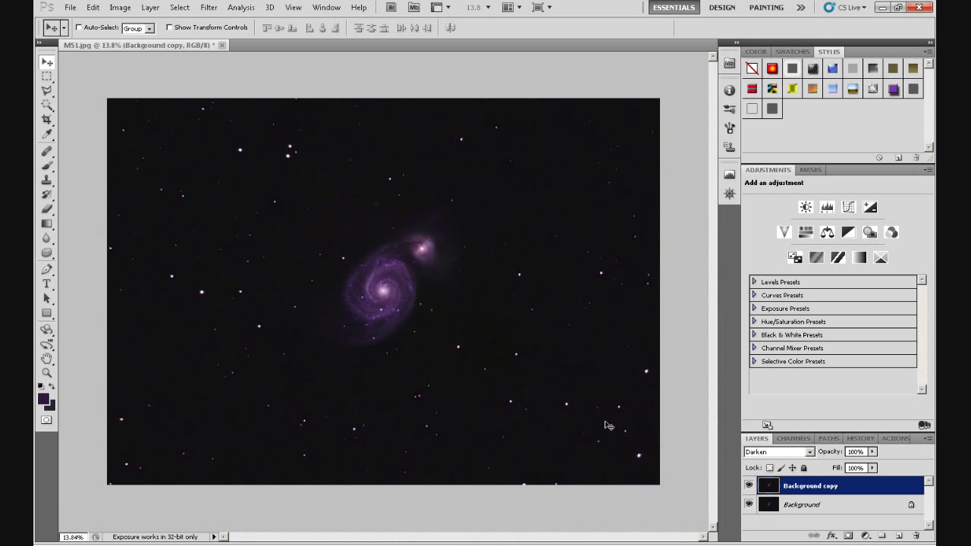
# Inspect the star shapes in the lower-right area of the image with the Darken layer applied
pyautogui.scroll(2, 607, 426)
pyautogui.scroll(3, 607, 426)
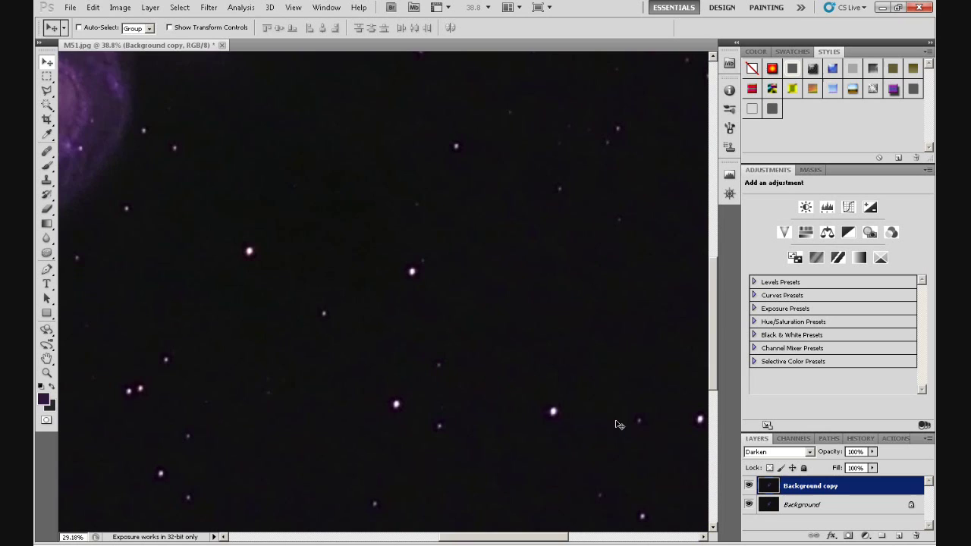
pyautogui.scroll(-2, 619, 425)
pyautogui.scroll(-3, 618, 425)
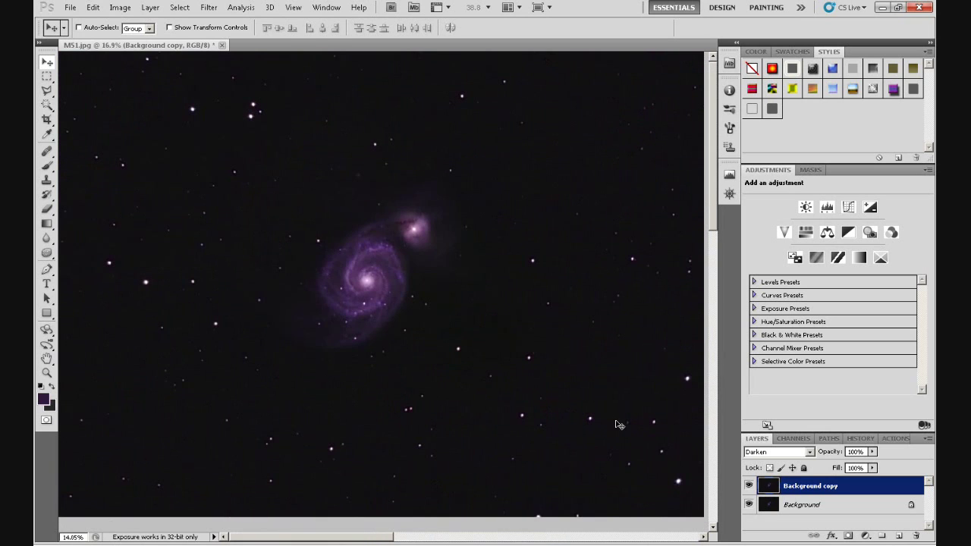
pyautogui.scroll(-1, 619, 425)
pyautogui.scroll(1, 618, 425)
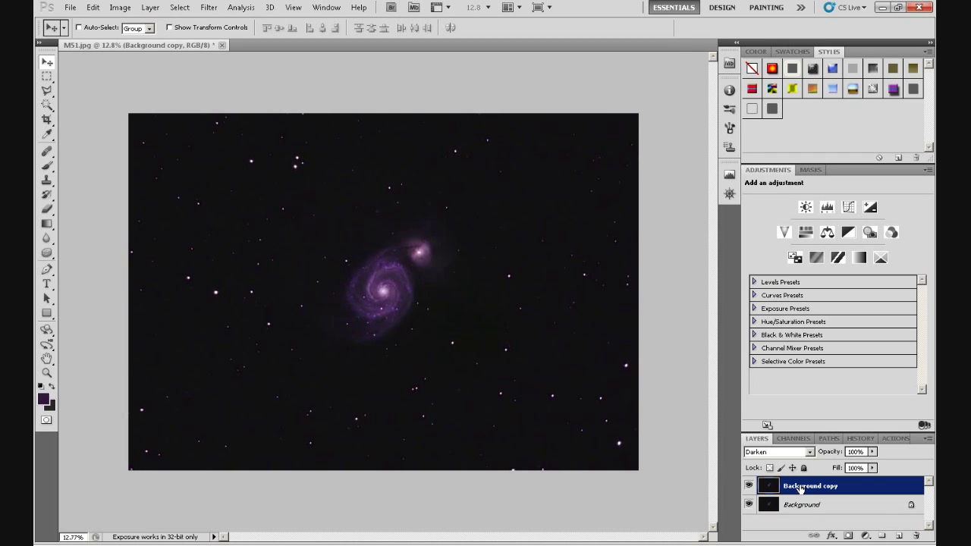
# Add a white layer mask to the Background copy layer and make the mask active for editing
pyautogui.click(849, 536)
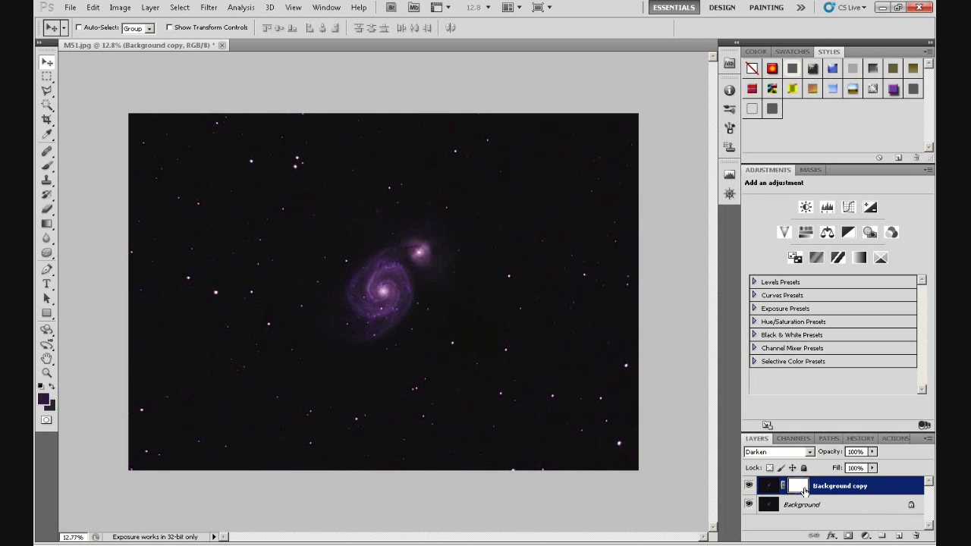
pyautogui.click(804, 490)
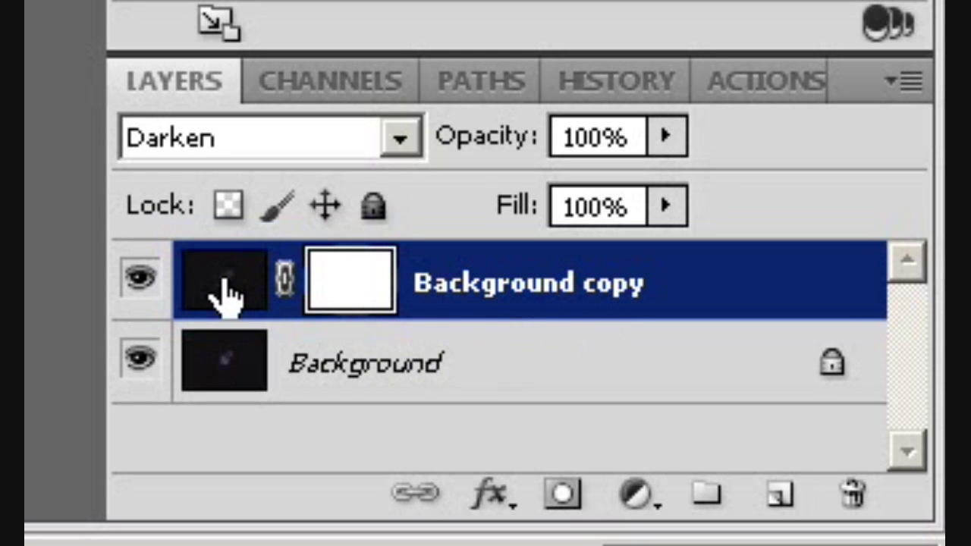
pyautogui.click(227, 289)
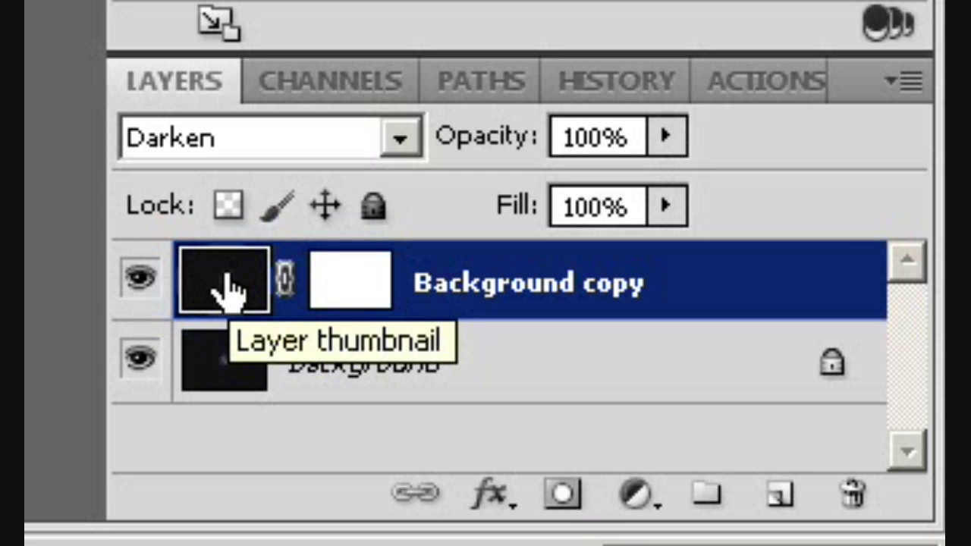
pyautogui.click(348, 290)
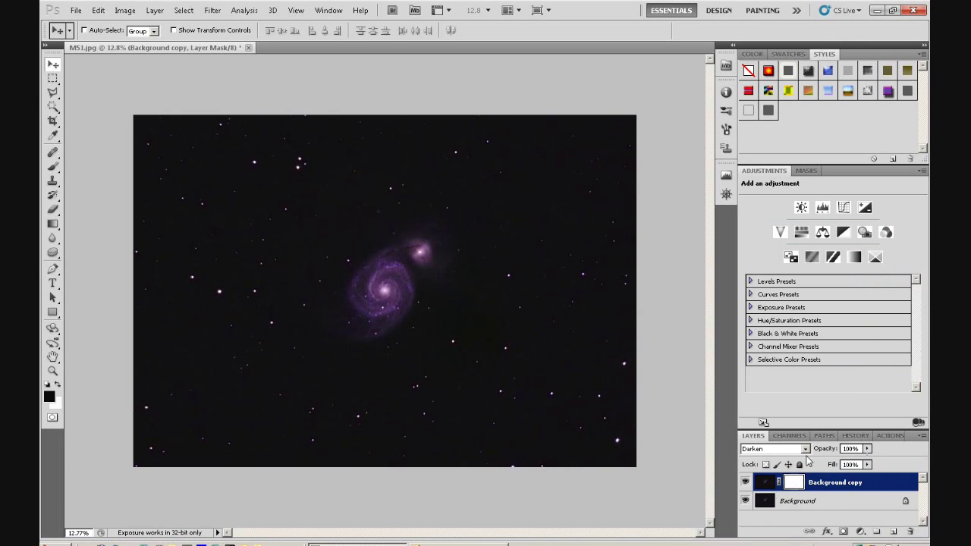
# Set the Brush size to 1557 px and paint the lower-right half of the Background copy layer mask black
pyautogui.click(53, 168)
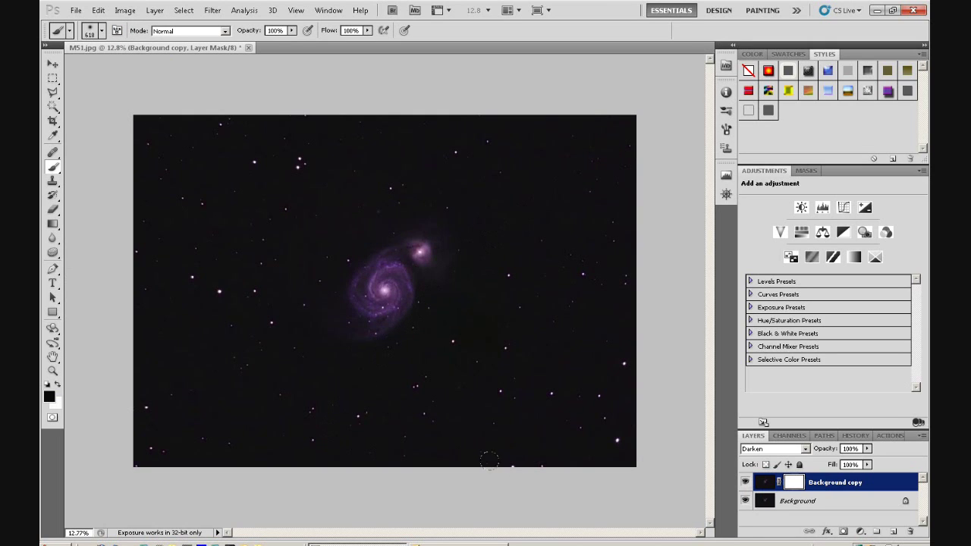
pyautogui.click(101, 30)
pyautogui.moveTo(139, 68); pyautogui.dragTo(176, 67)
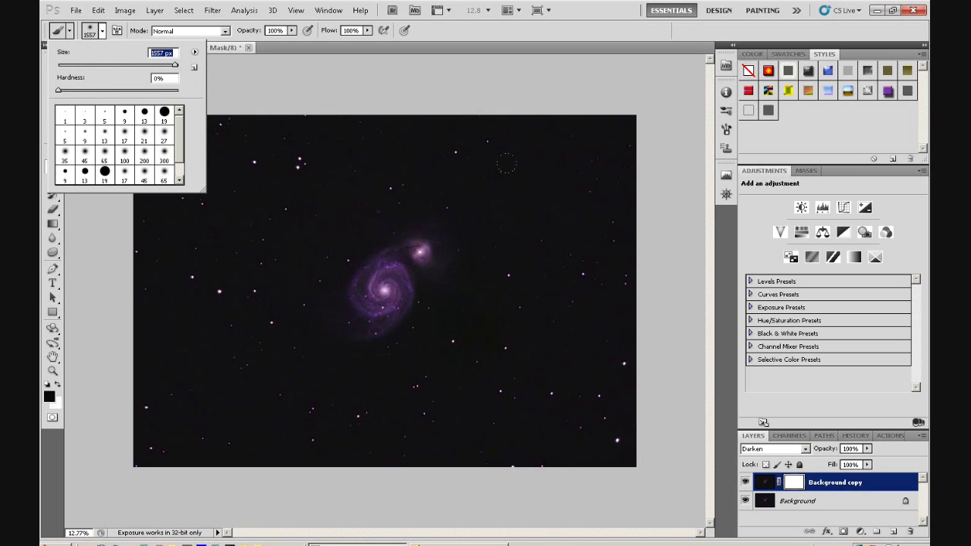
pyautogui.press('Return')
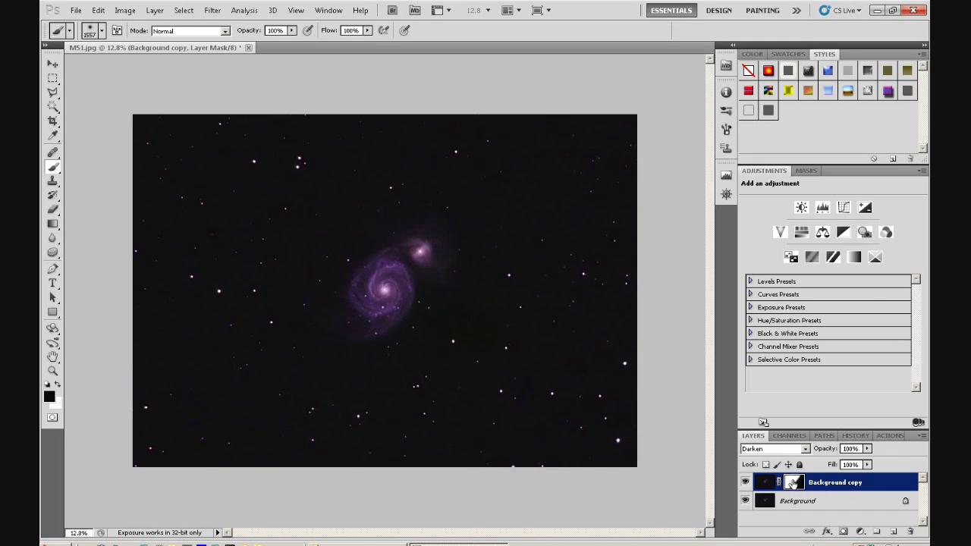
# View the Background copy layer mask on its own, and return to the full image view
pyautogui.keyDown('alt'); pyautogui.click(792, 482); pyautogui.keyUp('alt')
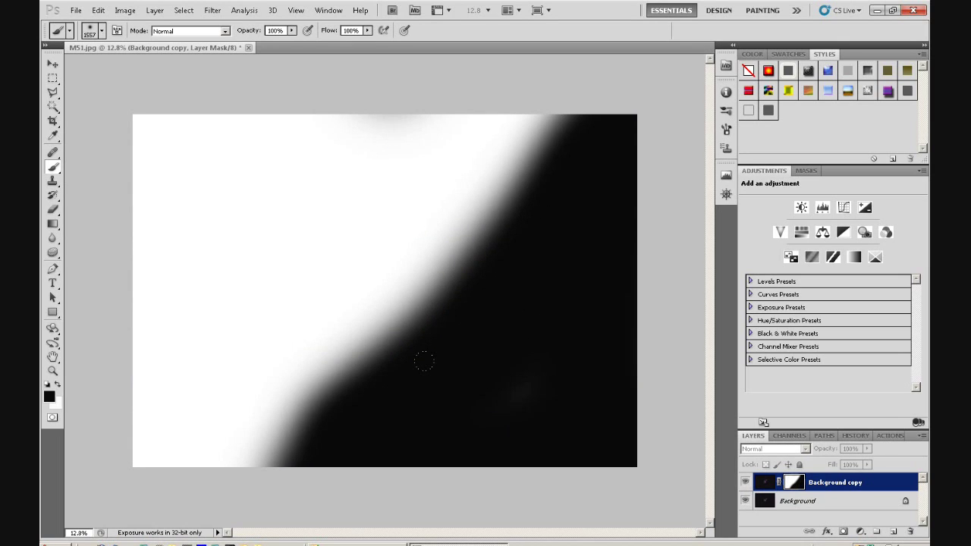
pyautogui.keyDown('alt'); pyautogui.click(790, 484); pyautogui.keyUp('alt')
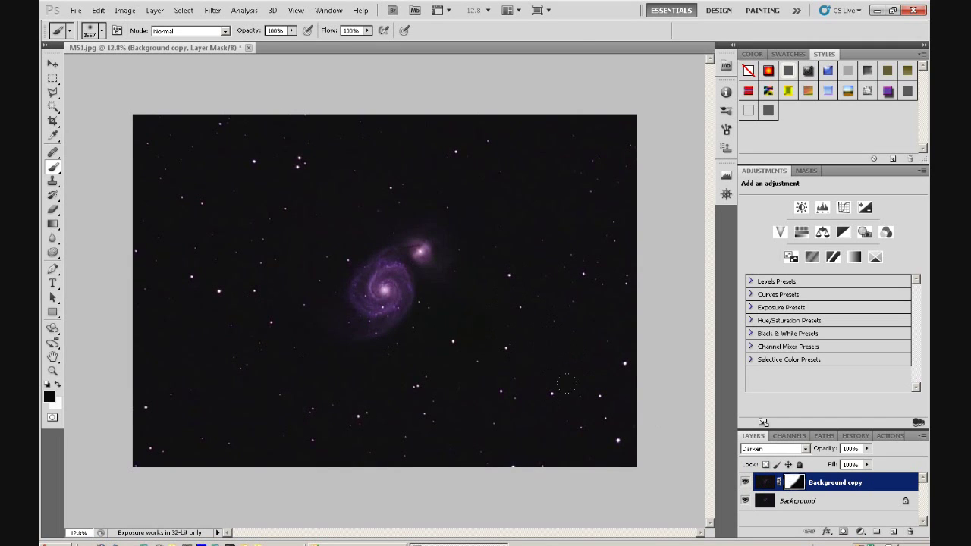
pyautogui.hotkey('ctrl', '0')
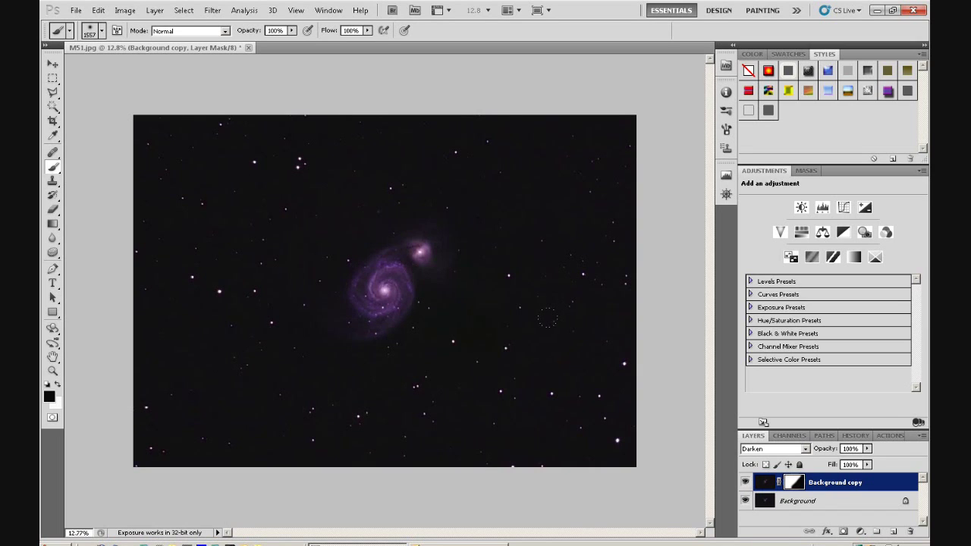
# Compare the lower-right stars with the Background copy layer mask disabled and enabled
pyautogui.click(52, 65)
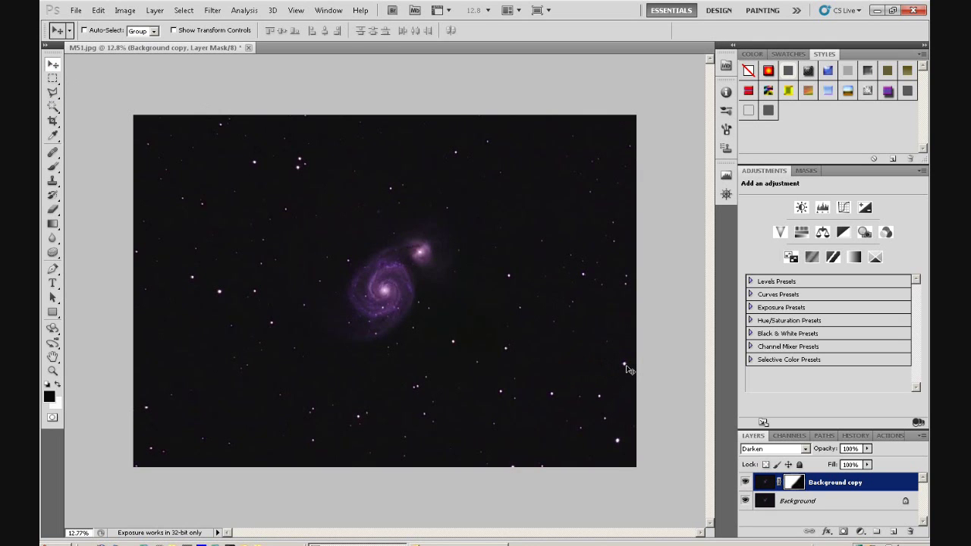
pyautogui.scroll(2, 628, 370)
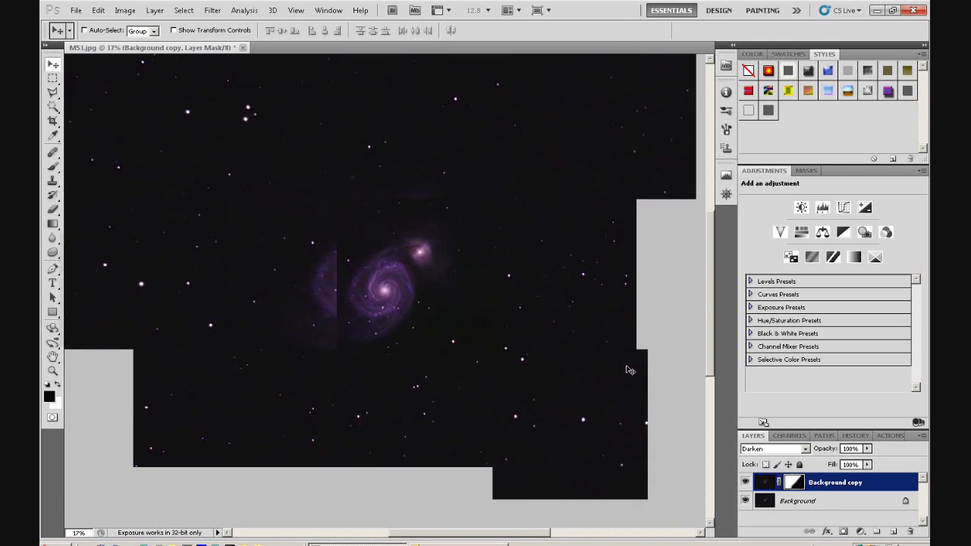
pyautogui.scroll(4, 620, 383)
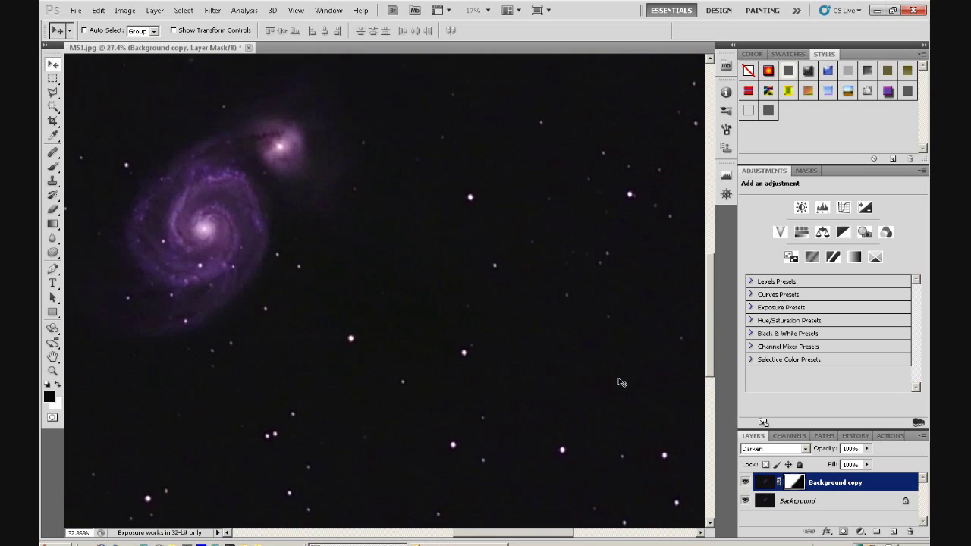
pyautogui.scroll(2, 619, 383)
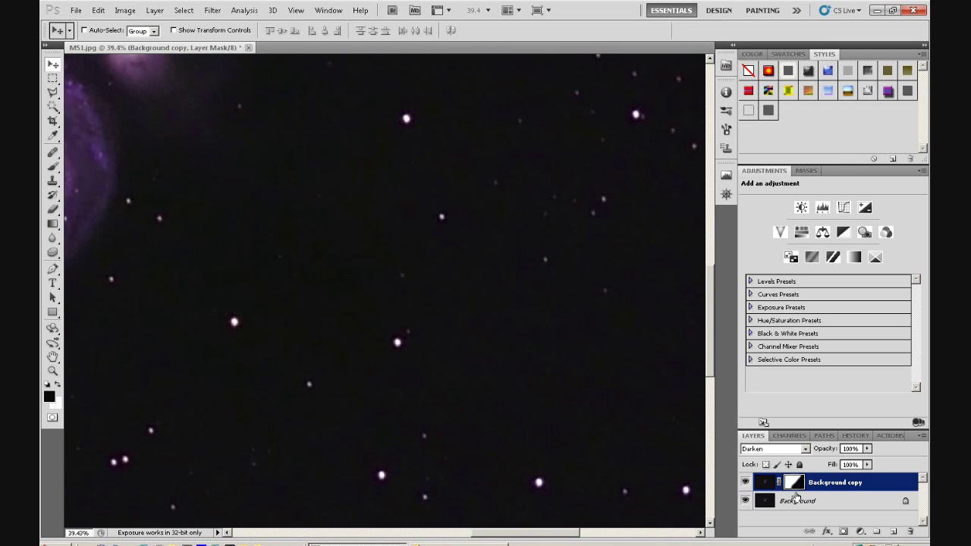
pyautogui.rightClick(794, 483)
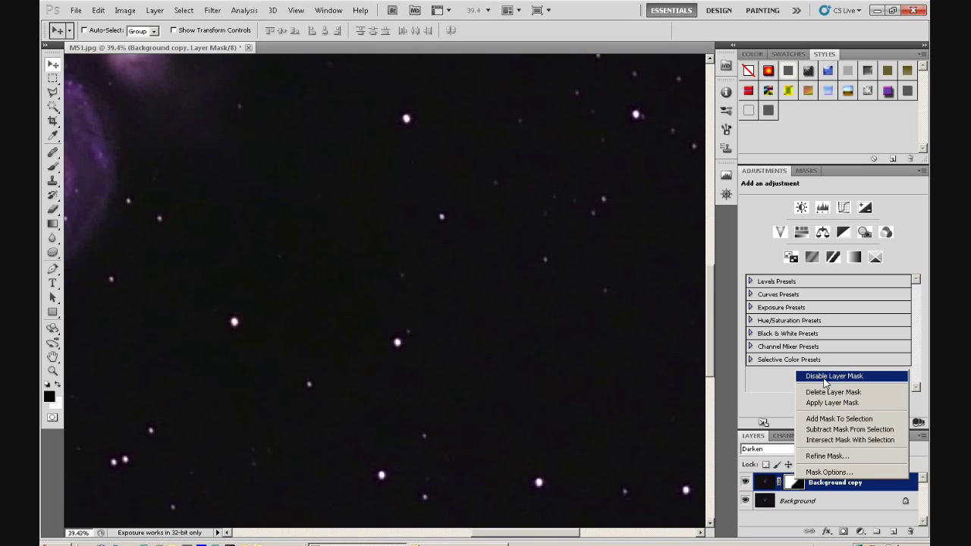
pyautogui.click(825, 380)
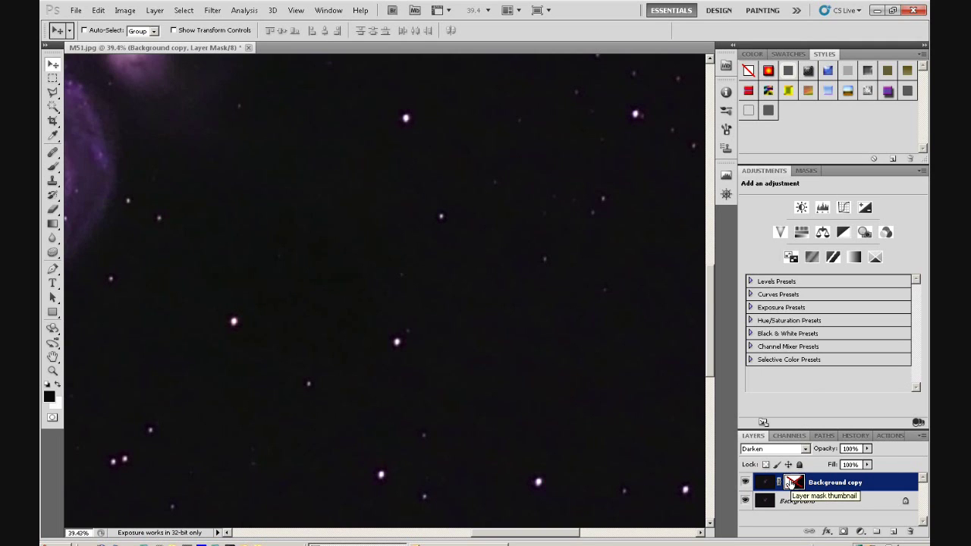
pyautogui.rightClick(790, 484)
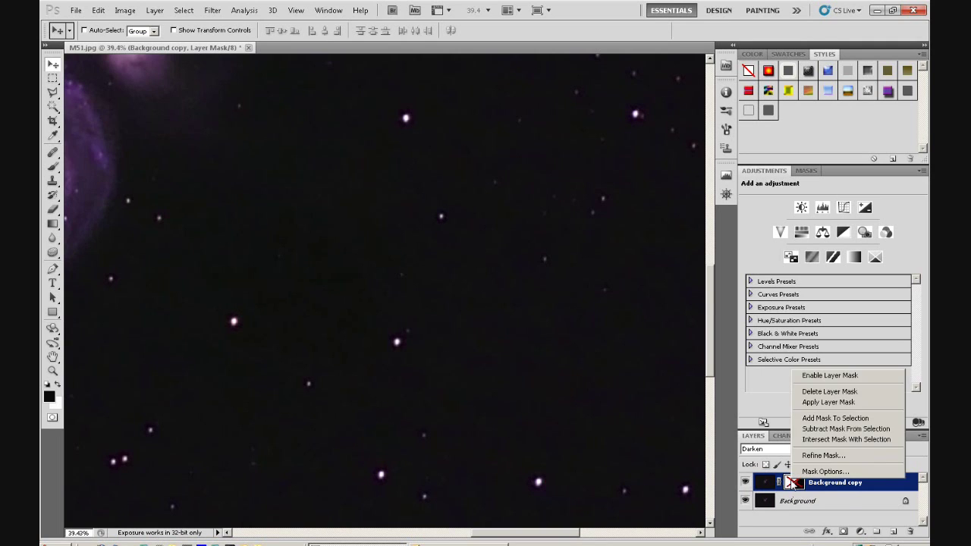
pyautogui.click(819, 376)
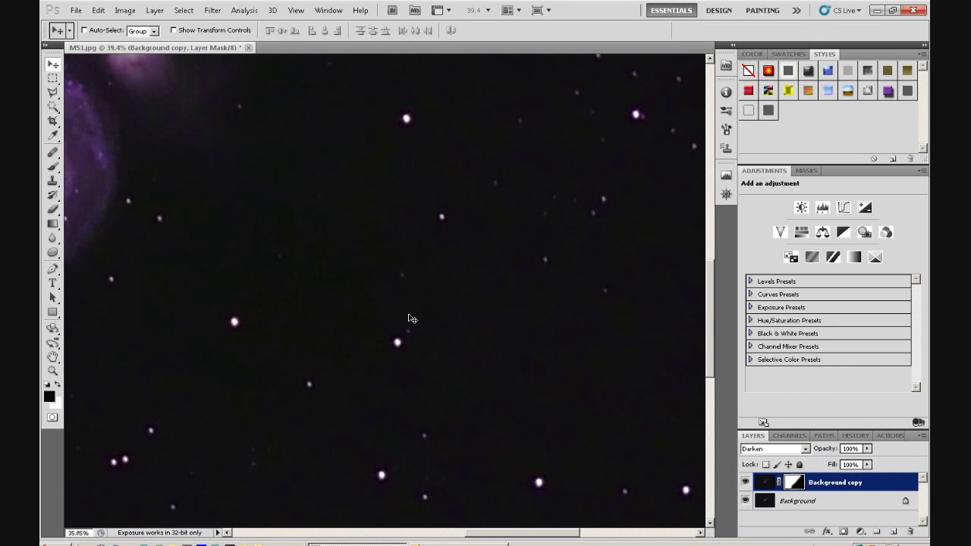
# Compare the upper-left star group with the Background copy layer mask disabled and enabled
pyautogui.hotkey('ctrl', '0')
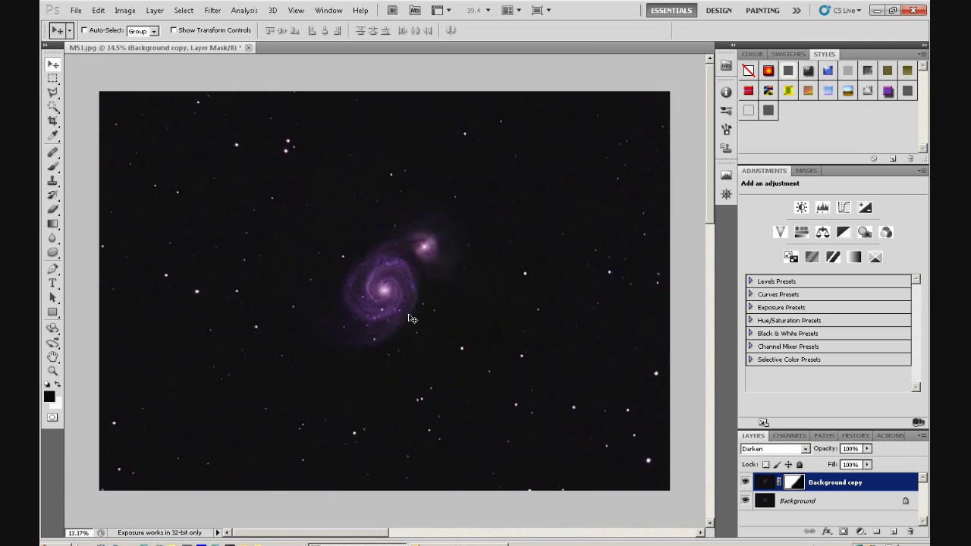
pyautogui.scroll(2, 221, 132)
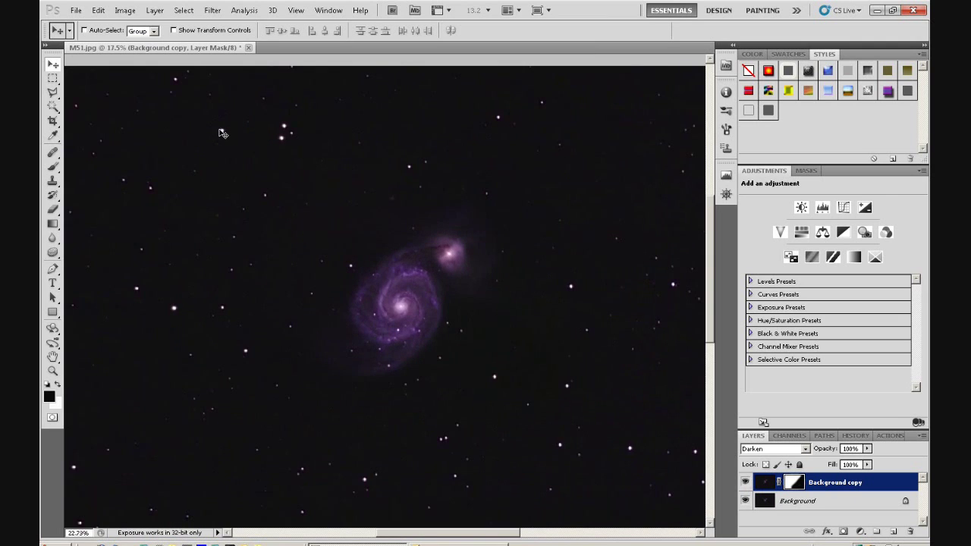
pyautogui.scroll(3, 221, 132)
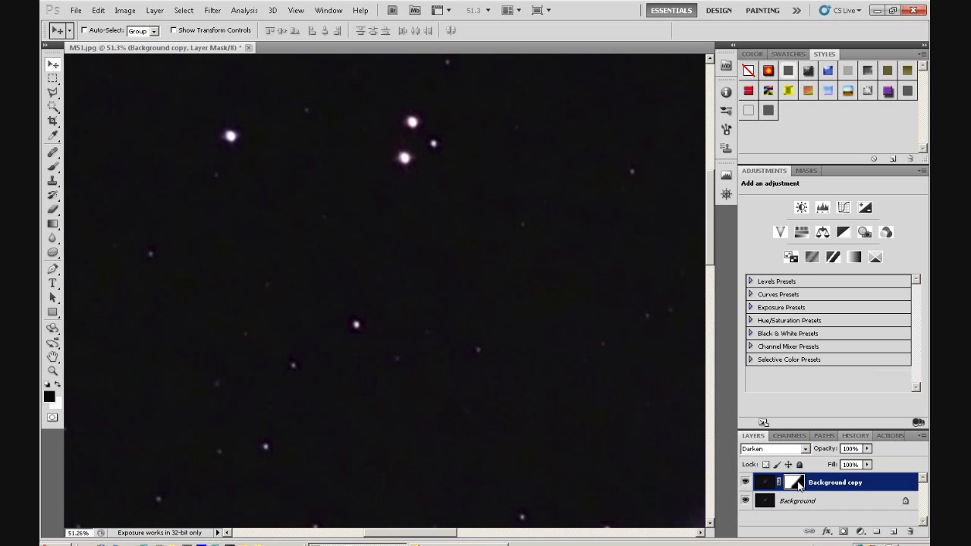
pyautogui.rightClick(797, 484)
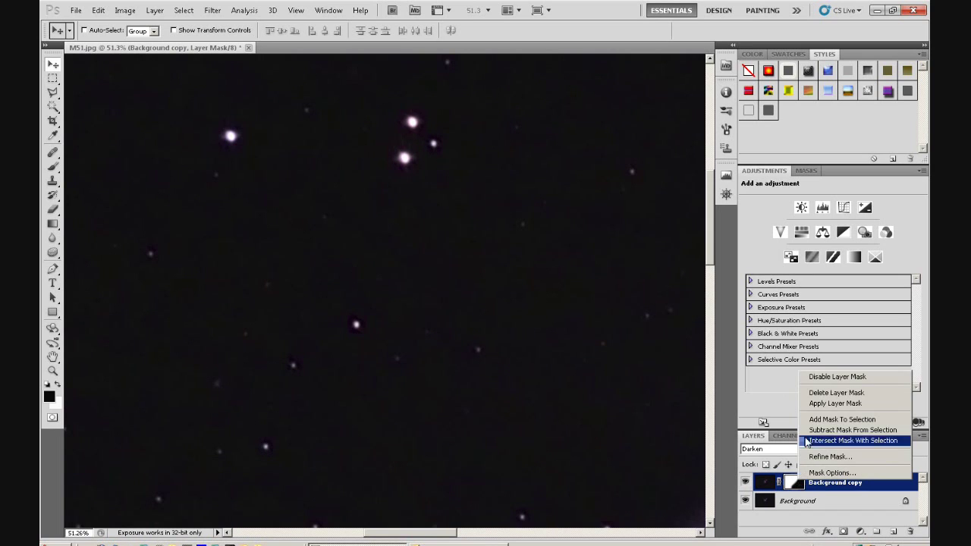
pyautogui.click(825, 378)
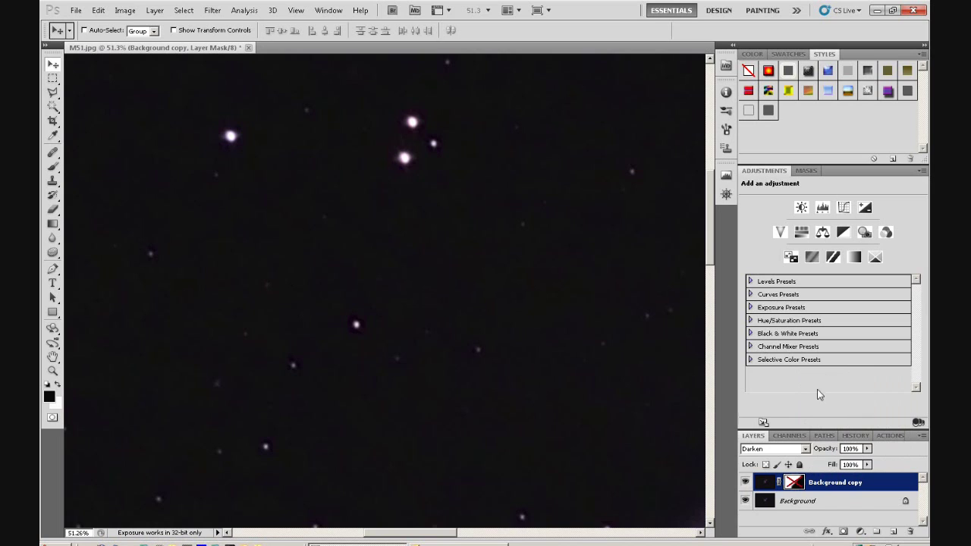
pyautogui.rightClick(795, 484)
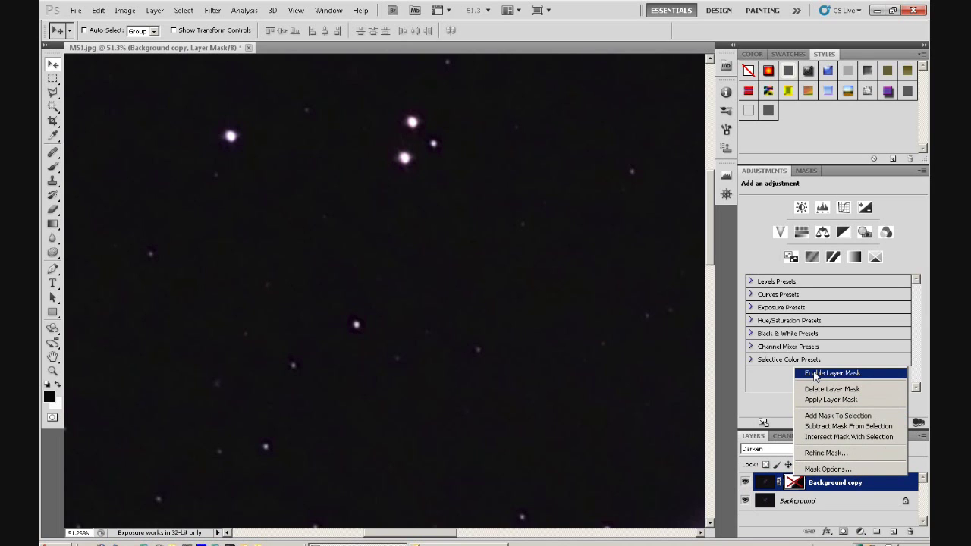
pyautogui.click(816, 373)
pyautogui.scroll(-3, 509, 279)
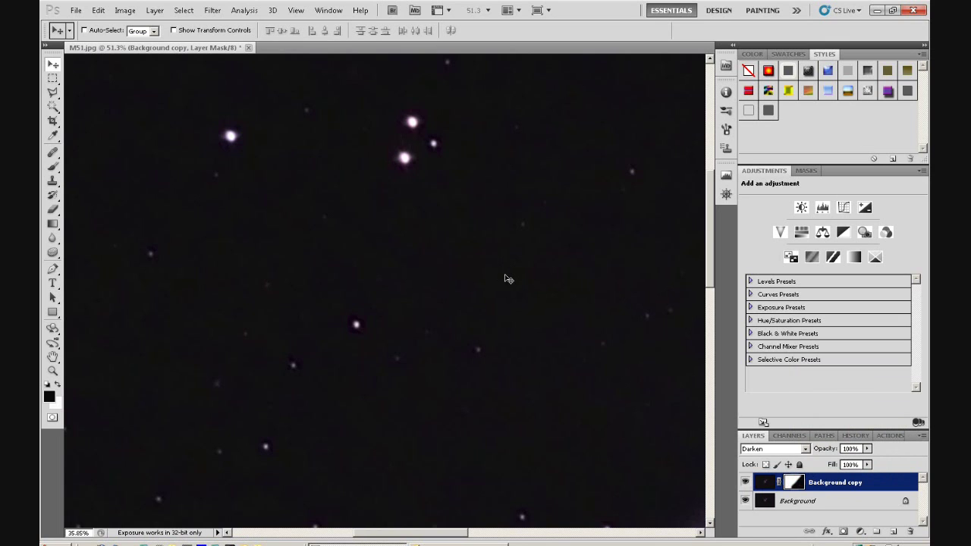
pyautogui.scroll(-1, 509, 279)
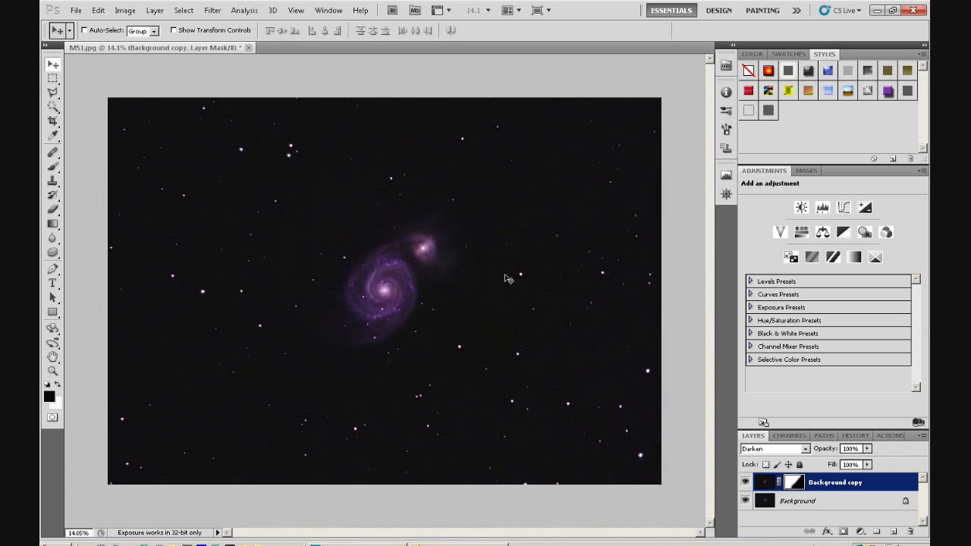
# Compare the central spiral galaxy up close with the Background copy layer hidden and shown
pyautogui.scroll(1, 508, 279)
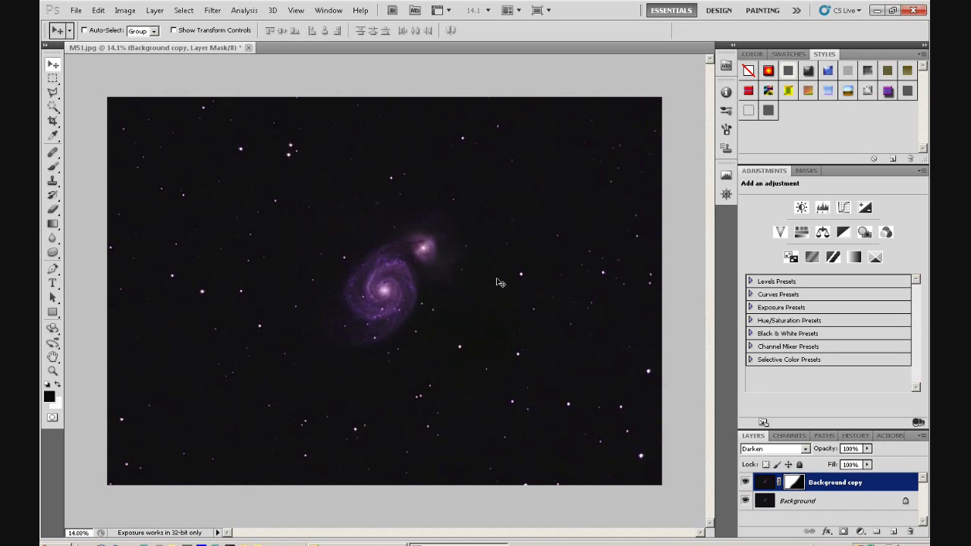
pyautogui.scroll(2, 440, 356)
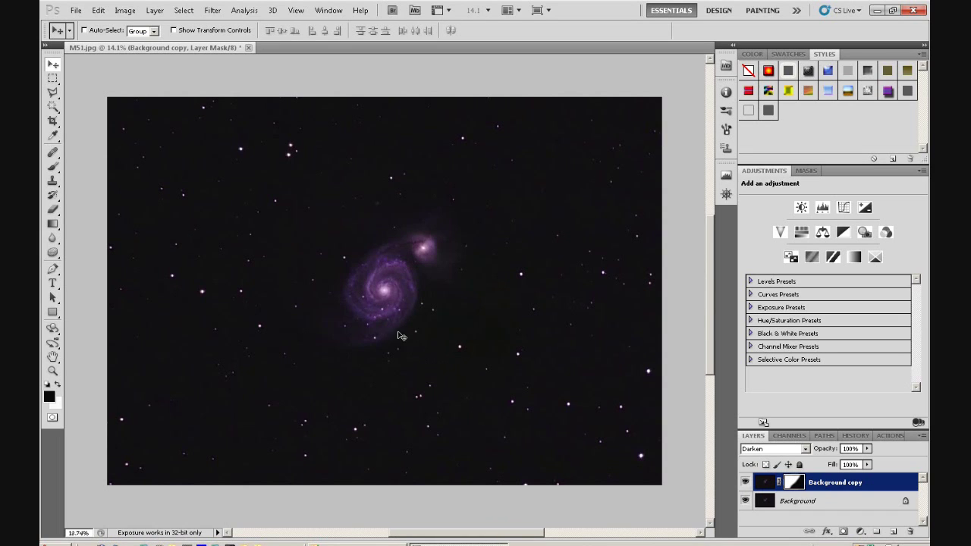
pyautogui.scroll(2, 392, 310)
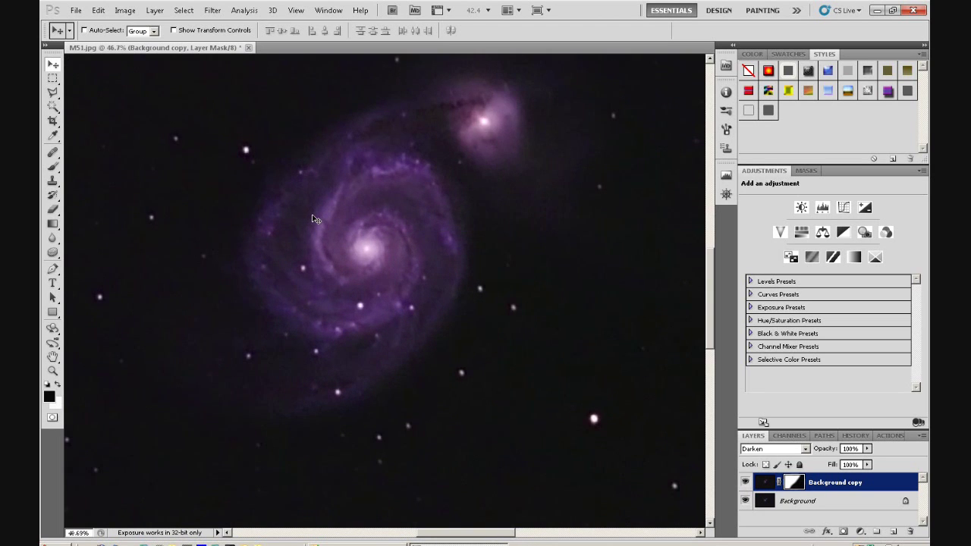
pyautogui.scroll(1, 272, 188)
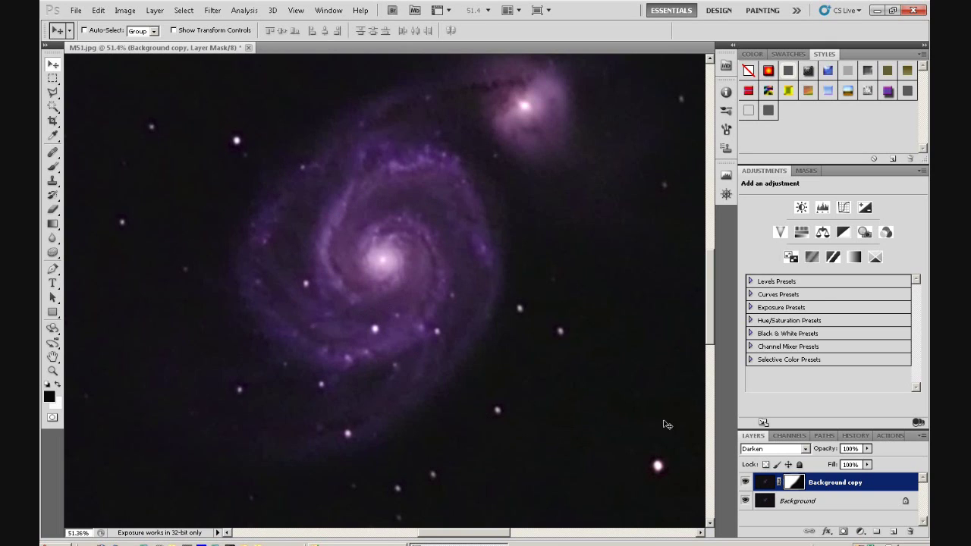
pyautogui.click(745, 482)
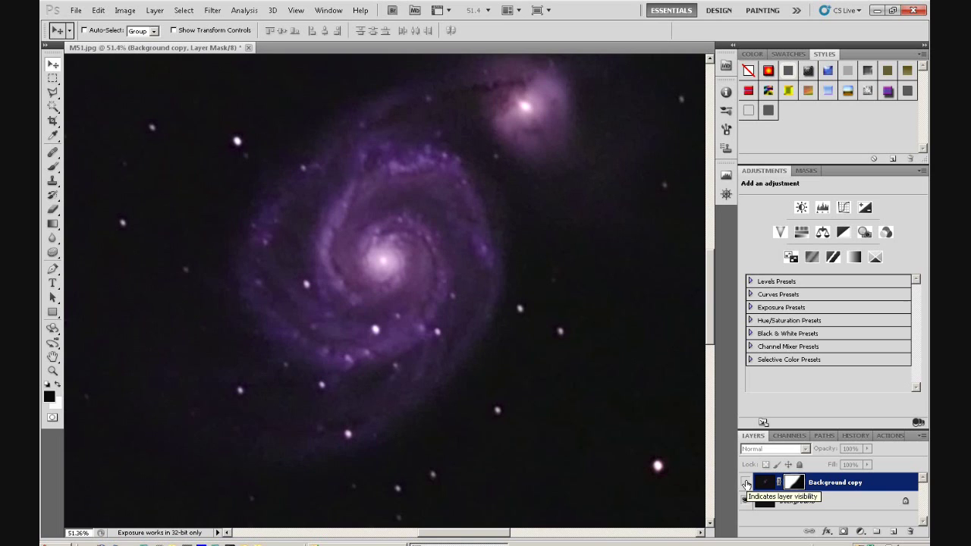
pyautogui.click(746, 482)
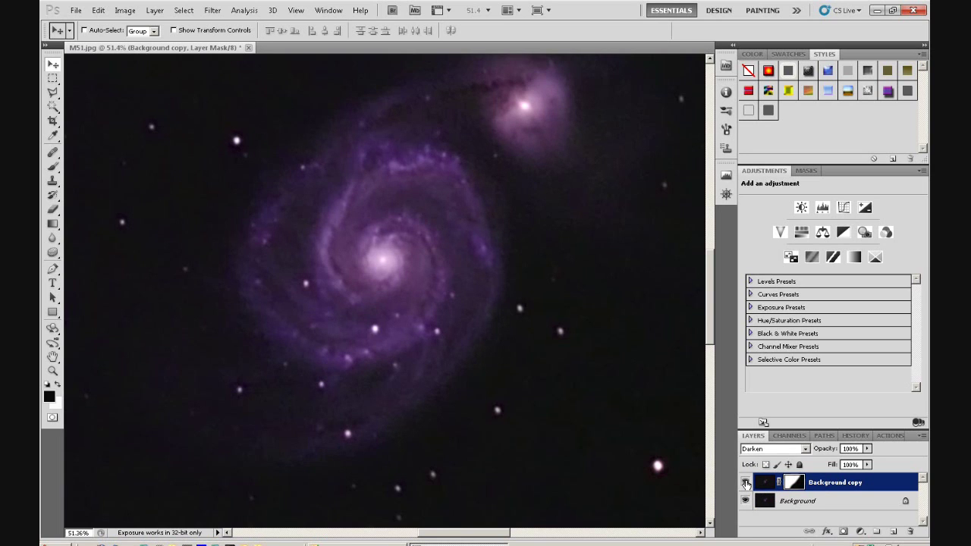
# Examine how the Background copy layer changes the galaxy's spiral arms and core by repeatedly hiding and showing it
pyautogui.click(746, 483)
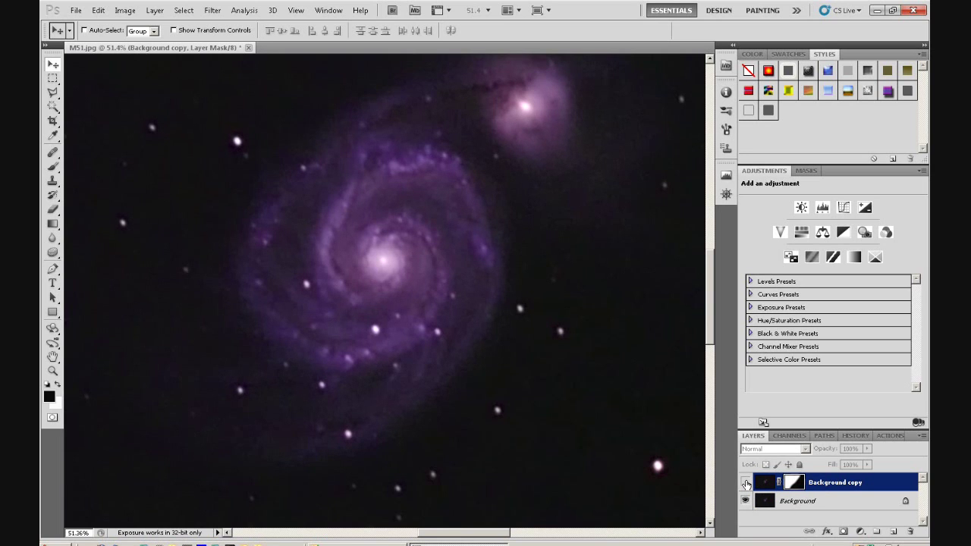
pyautogui.click(746, 483)
pyautogui.click(746, 483)
pyautogui.click(746, 483)
pyautogui.click(745, 482)
pyautogui.click(746, 482)
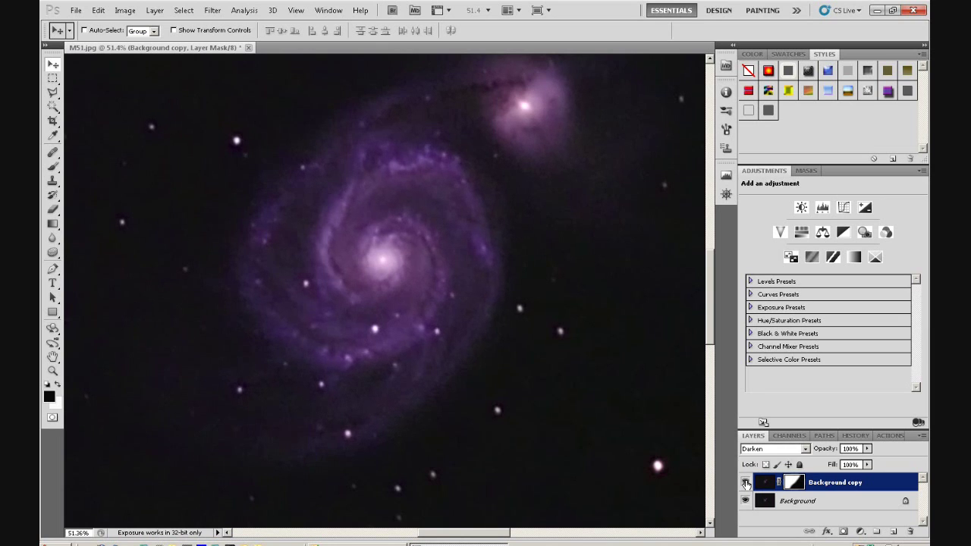
pyautogui.click(746, 483)
pyautogui.click(746, 482)
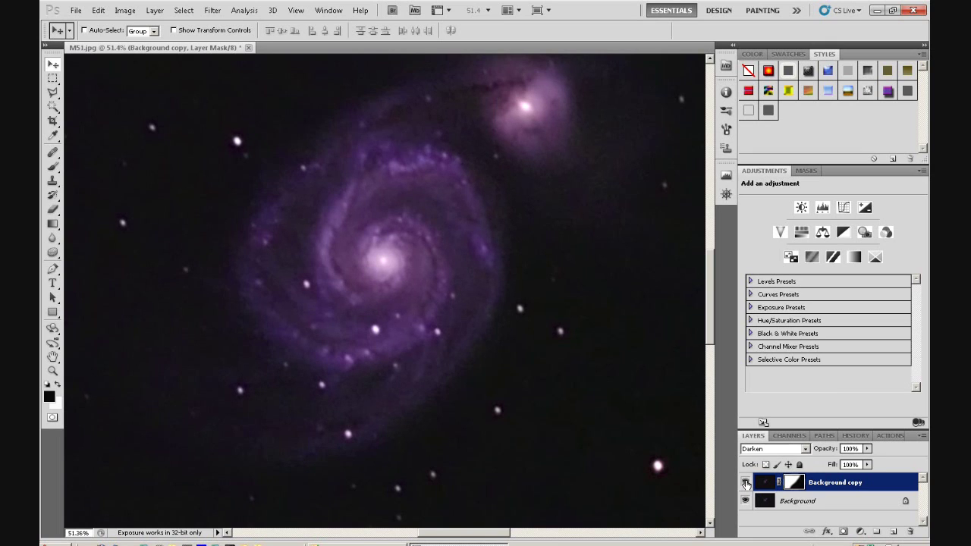
pyautogui.click(746, 482)
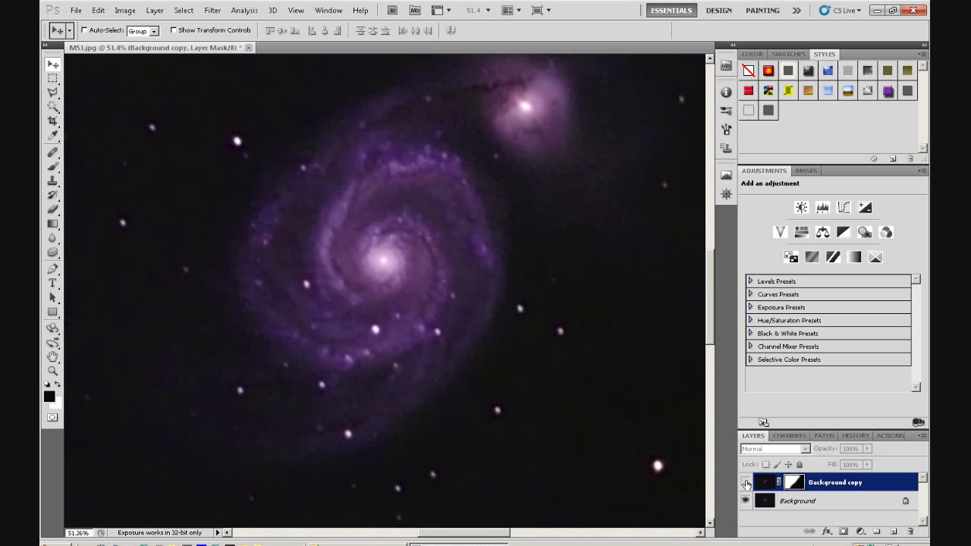
pyautogui.click(746, 482)
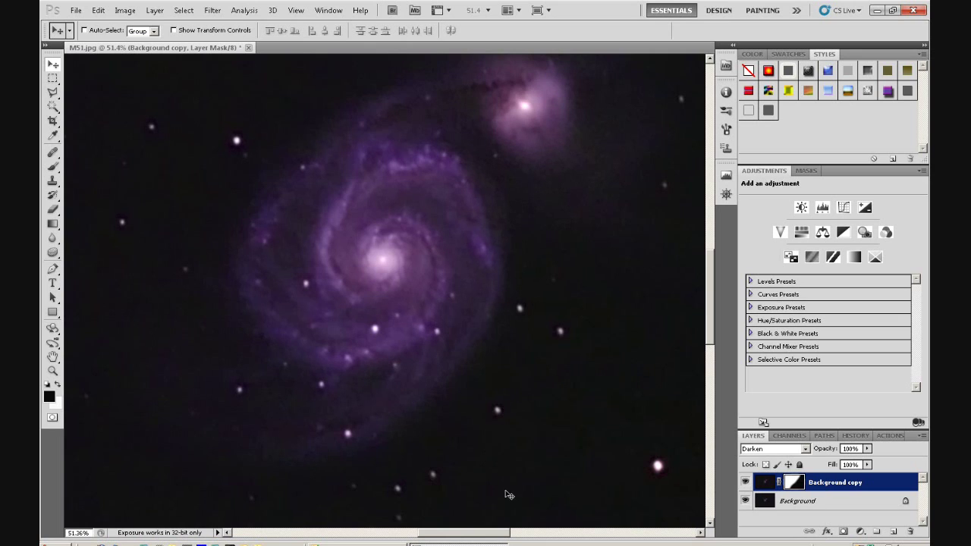
pyautogui.click(746, 483)
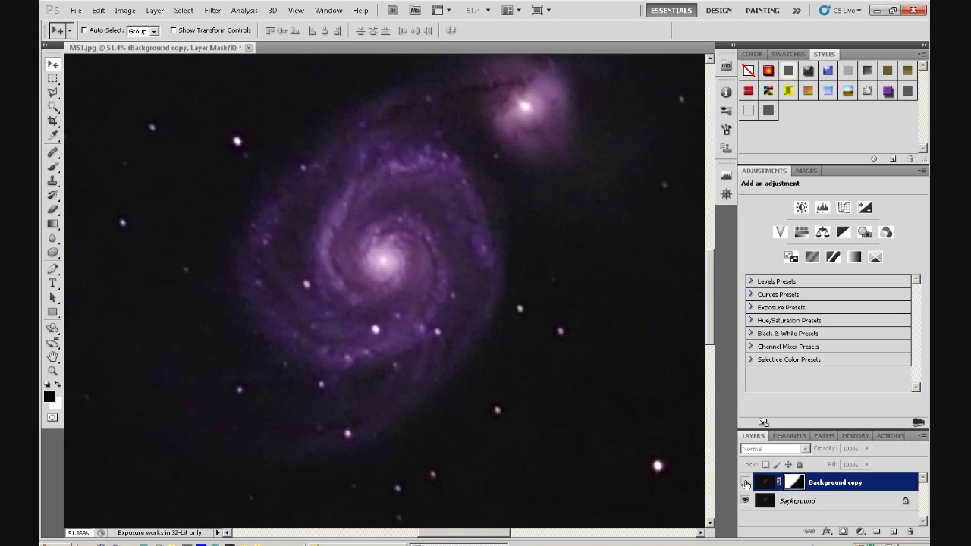
pyautogui.click(746, 483)
pyautogui.click(746, 483)
pyautogui.click(746, 484)
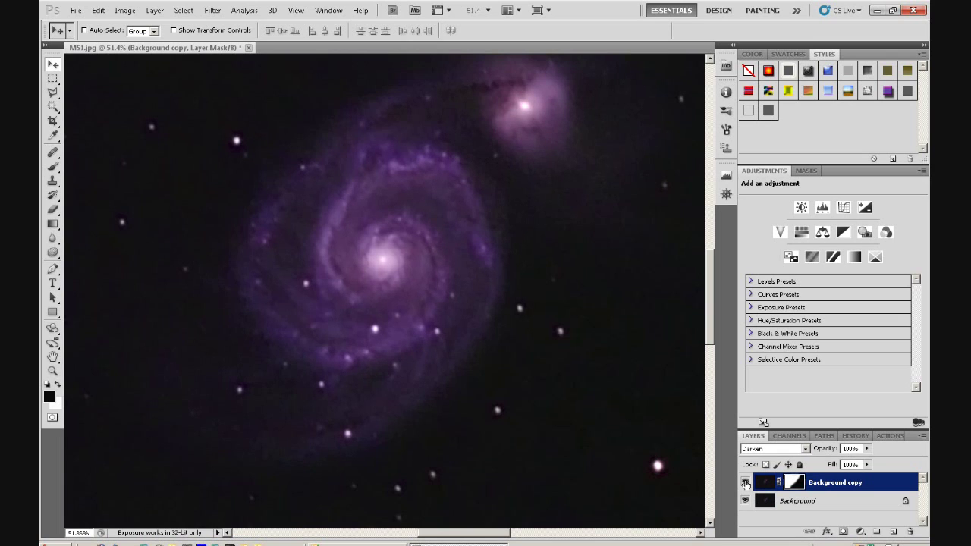
pyautogui.click(746, 483)
pyautogui.click(746, 484)
pyautogui.click(745, 483)
pyautogui.click(746, 483)
# Paint black over the spiral galaxy on the Background copy layer mask with a 226 px brush at 0% hardness
pyautogui.click(53, 166)
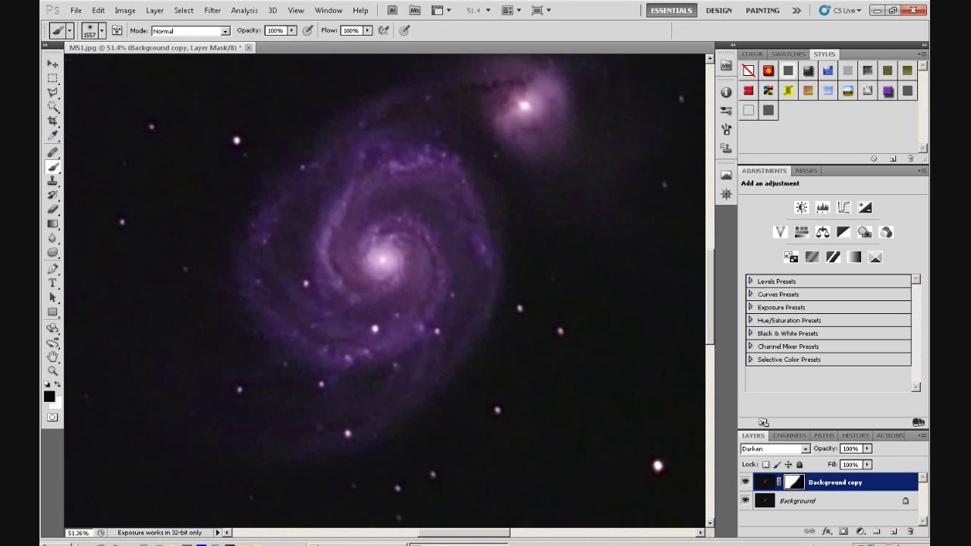
pyautogui.click(102, 31)
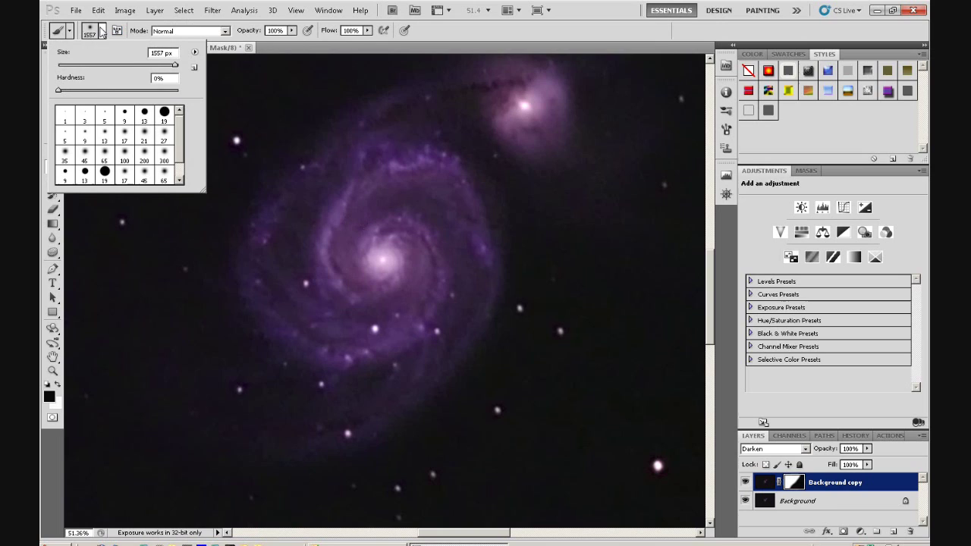
pyautogui.click(149, 65)
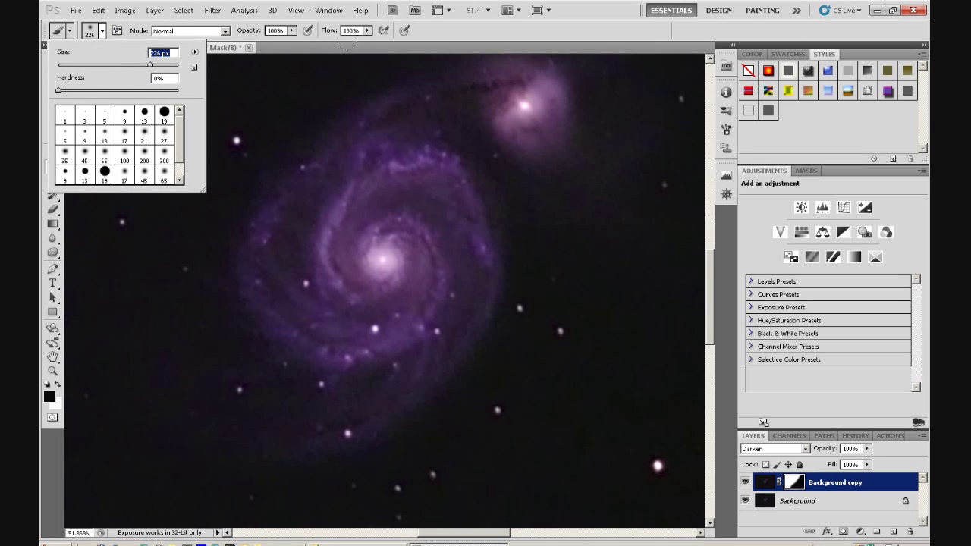
pyautogui.click(460, 32)
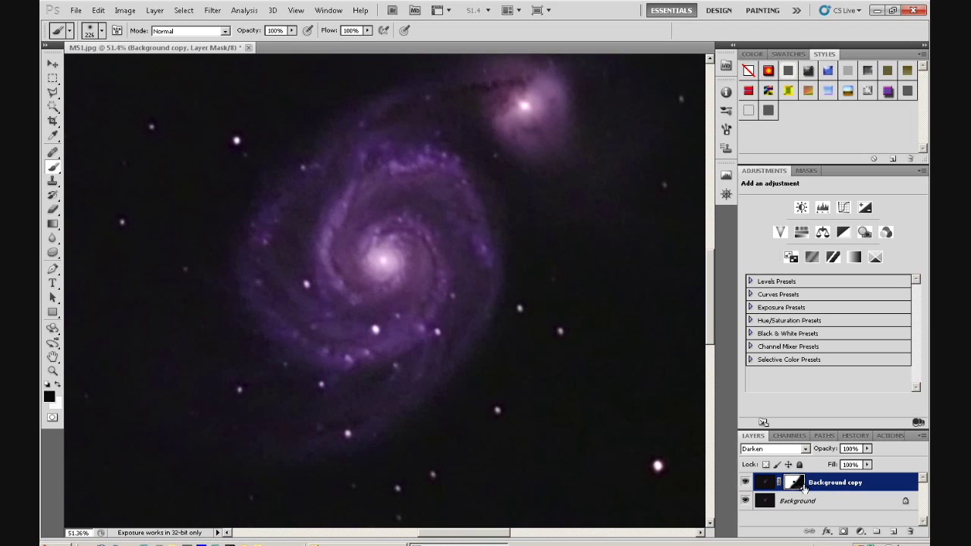
# Check the galaxy after the mask painting by hiding and showing the Background copy layer
pyautogui.click(745, 482)
pyautogui.click(745, 482)
pyautogui.click(745, 483)
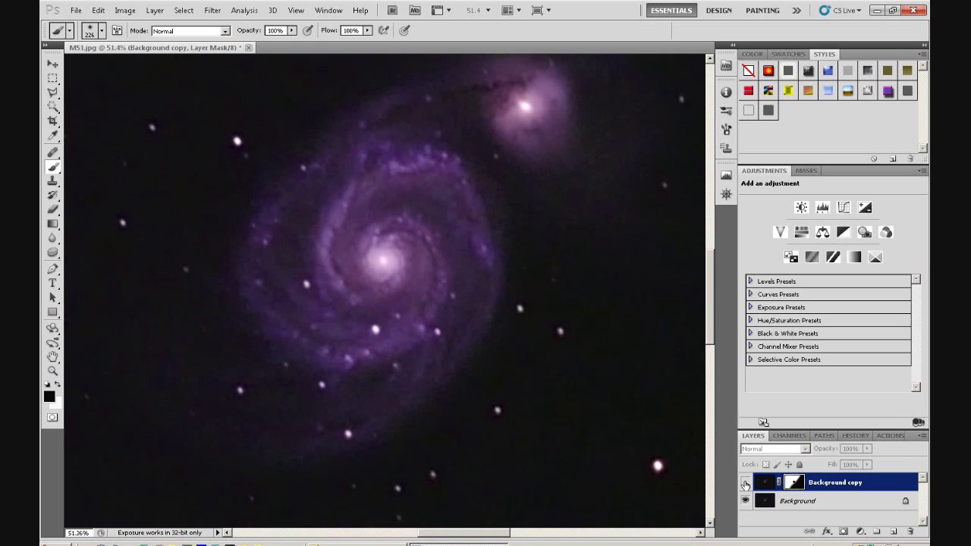
pyautogui.click(745, 483)
pyautogui.click(745, 482)
pyautogui.click(745, 482)
pyautogui.click(745, 482)
pyautogui.click(745, 482)
pyautogui.click(745, 482)
pyautogui.click(745, 483)
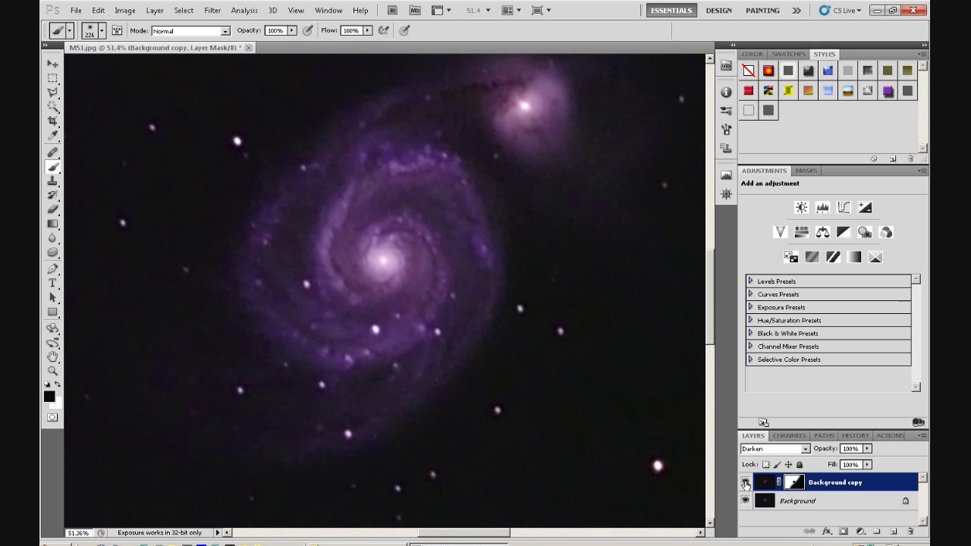
pyautogui.click(745, 482)
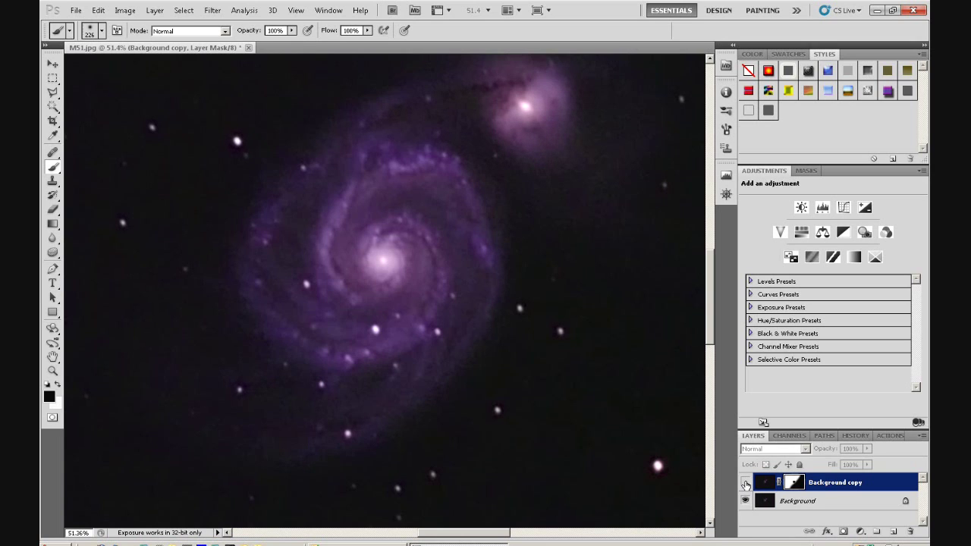
pyautogui.click(745, 482)
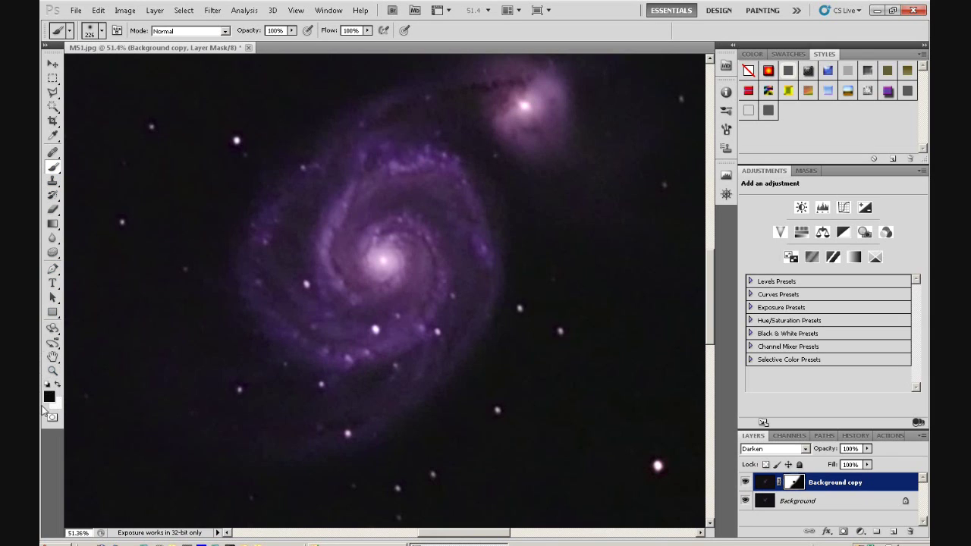
# Paint white with a 57 px soft brush on the Background copy mask over the individual stars inside the galaxy
pyautogui.click(58, 385)
pyautogui.click(101, 31)
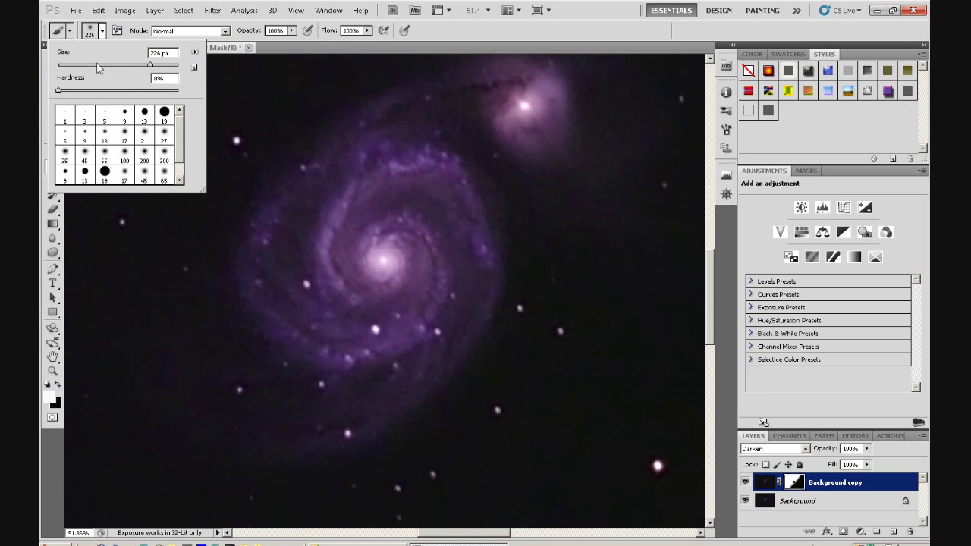
pyautogui.click(97, 65)
pyautogui.click(91, 65)
pyautogui.click(316, 45)
pyautogui.click(308, 284)
pyautogui.click(308, 284)
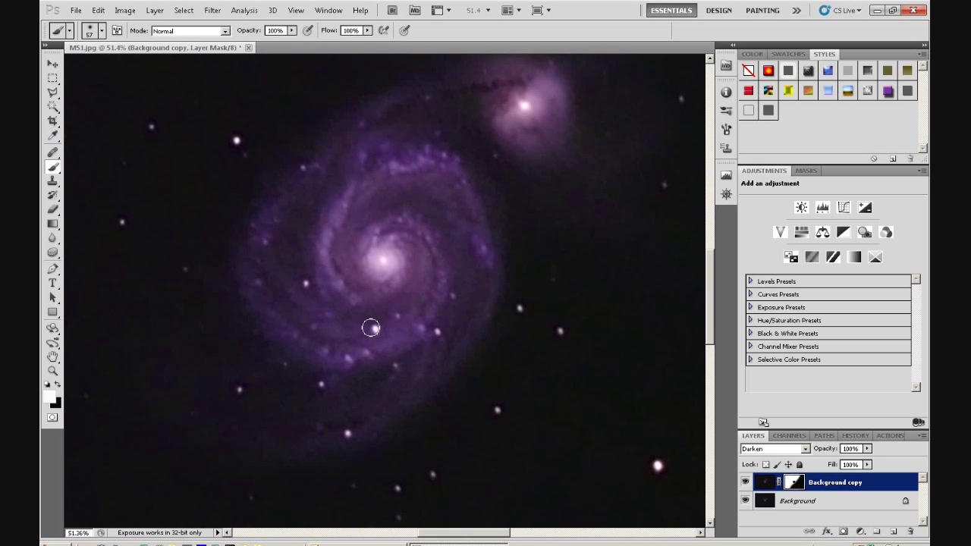
pyautogui.click(378, 330)
pyautogui.click(377, 329)
pyautogui.click(427, 336)
pyautogui.click(453, 297)
pyautogui.click(346, 351)
pyautogui.click(346, 378)
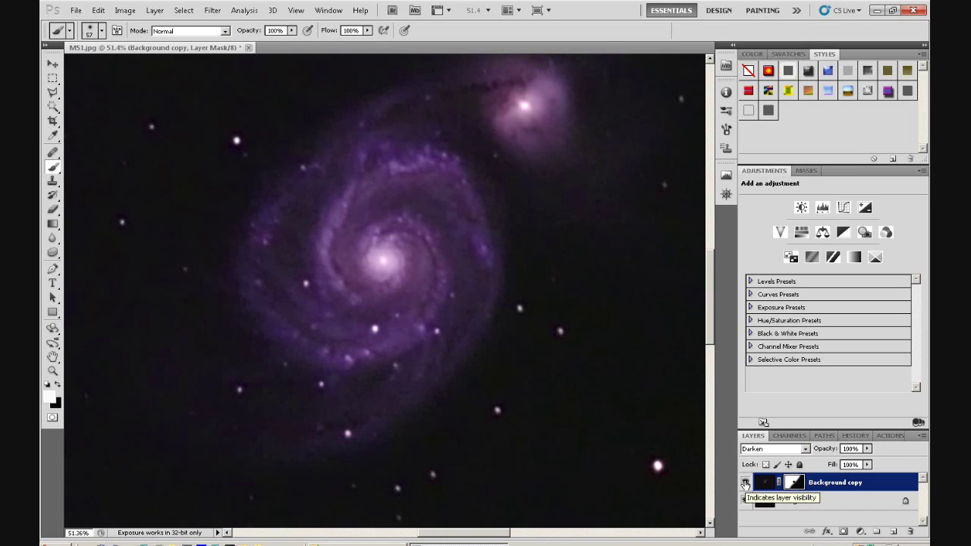
# Compare the stars inside the galaxy with the Background copy layer hidden and shown
pyautogui.click(746, 483)
pyautogui.click(746, 483)
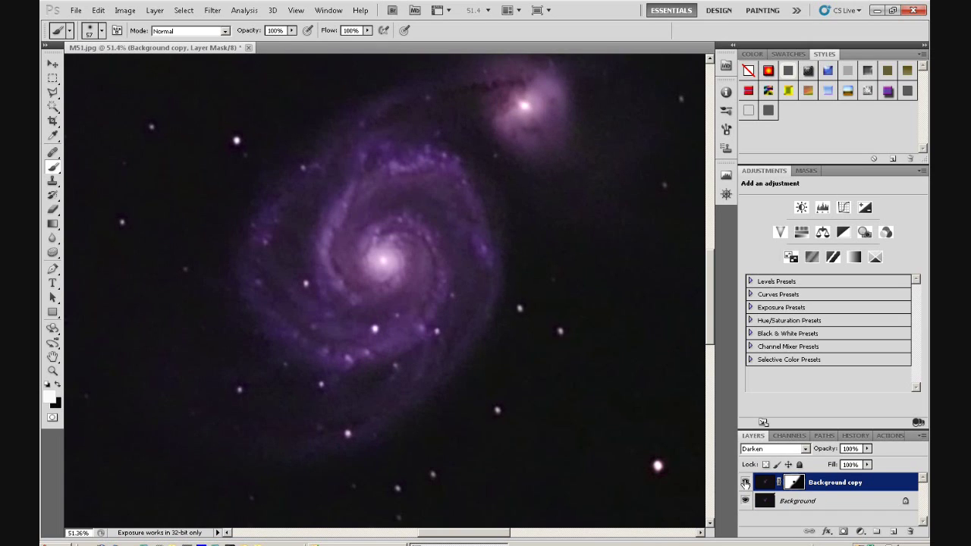
pyautogui.click(745, 483)
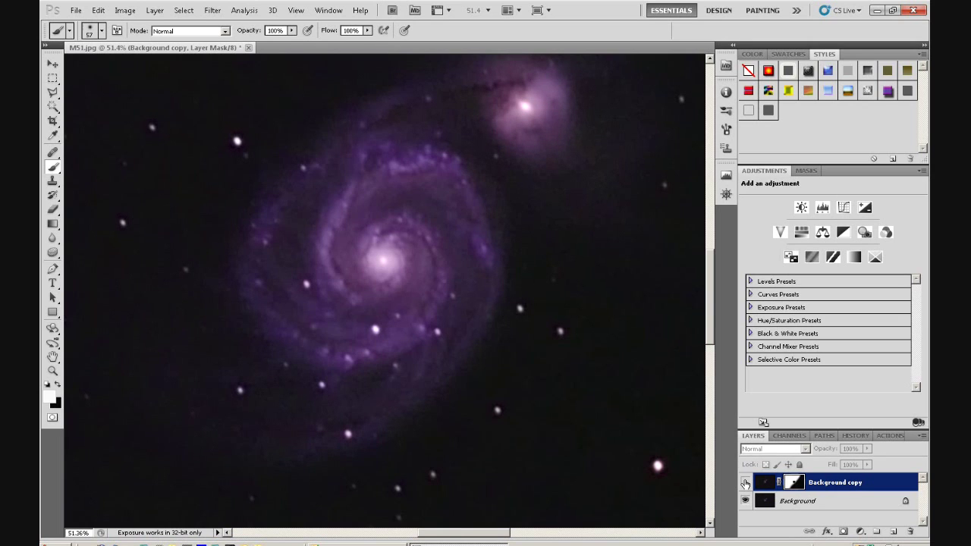
pyautogui.click(746, 483)
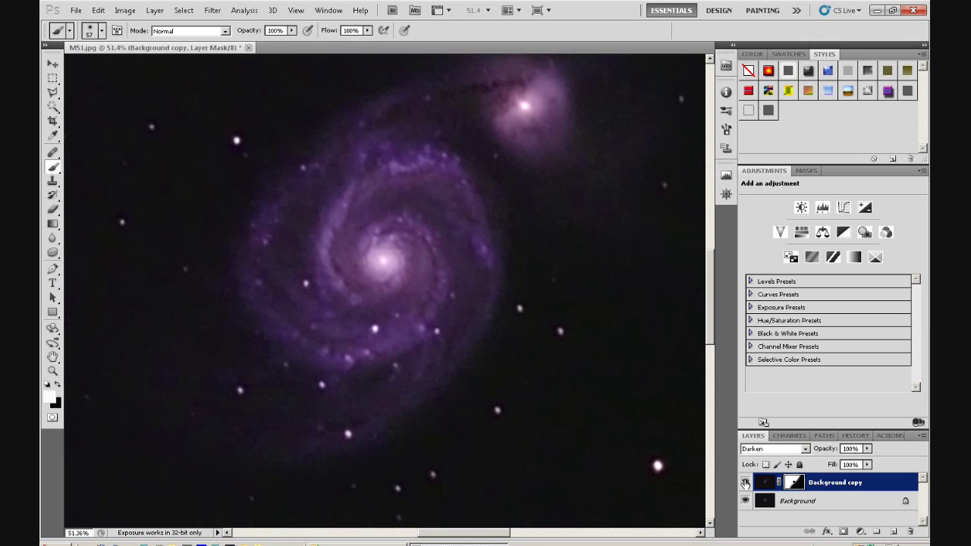
pyautogui.click(746, 483)
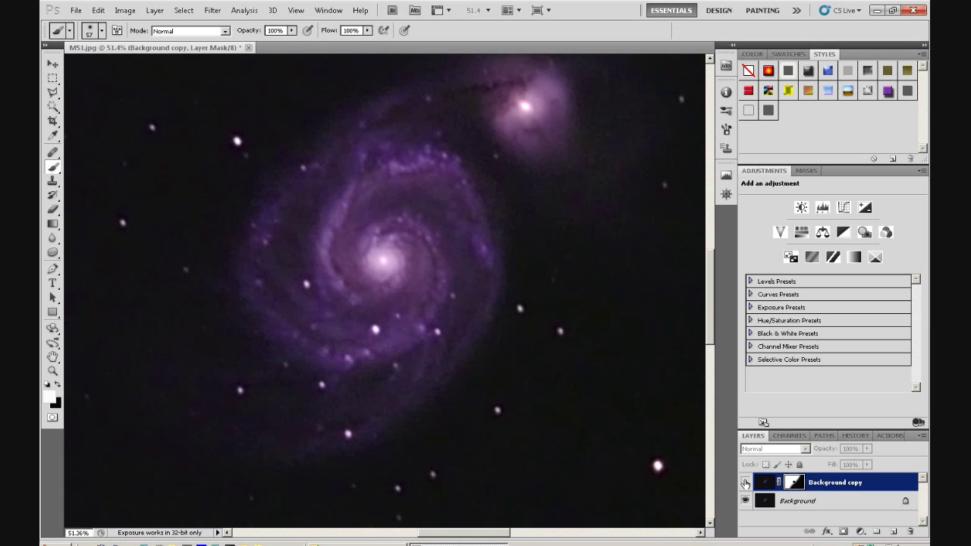
pyautogui.click(746, 484)
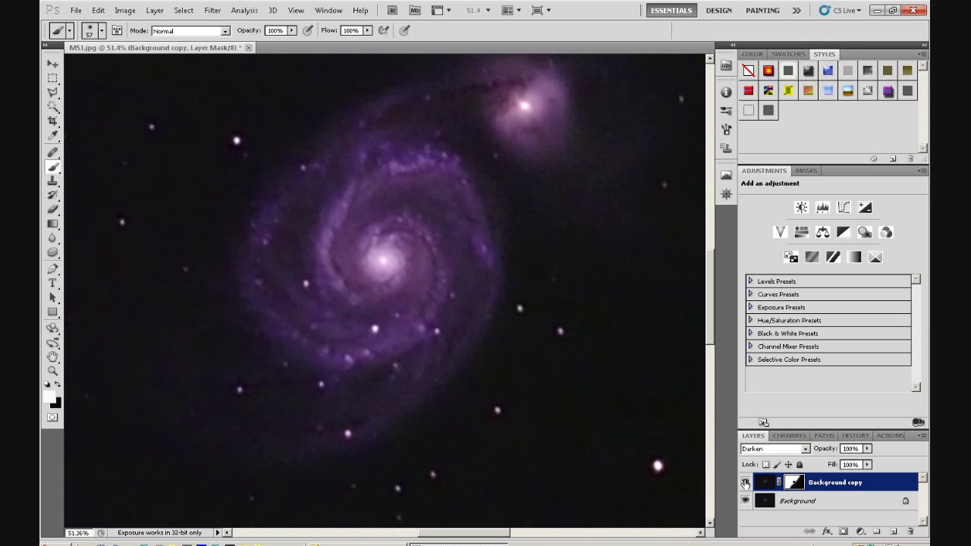
# Inspect the painted Background copy mask on its own and return to the normal image display
pyautogui.keyDown('alt'); pyautogui.click(795, 482); pyautogui.keyUp('alt')
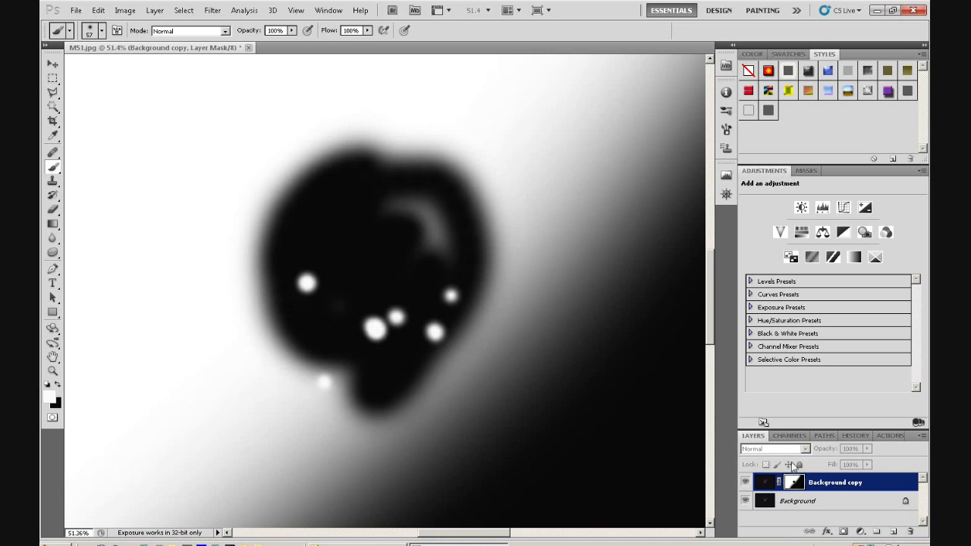
pyautogui.keyDown('alt'); pyautogui.click(794, 486); pyautogui.keyUp('alt')
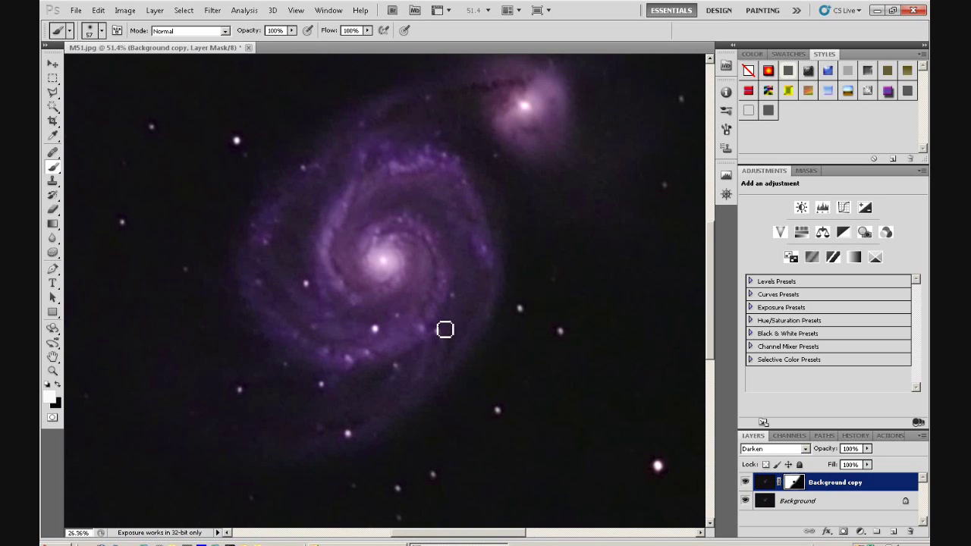
pyautogui.write('15')
pyautogui.press('Return')
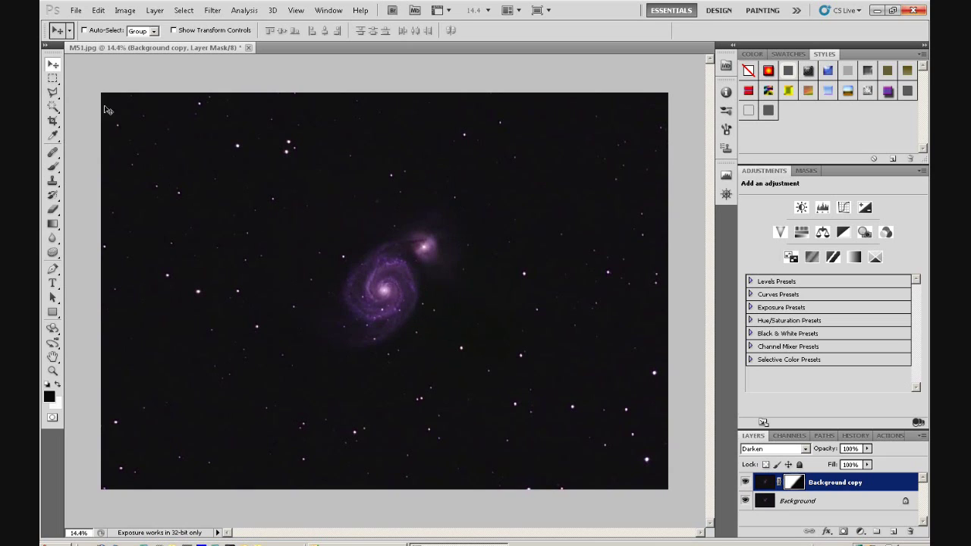
# Flatten the image so the Background copy layer is merged into the Background
pyautogui.click(126, 10)
pyautogui.moveTo(155, 11)
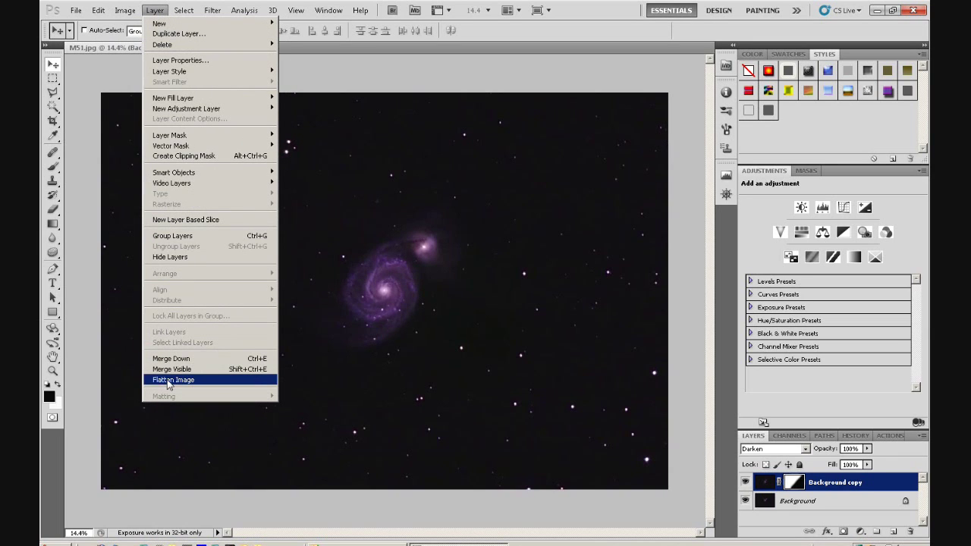
pyautogui.click(369, 91)
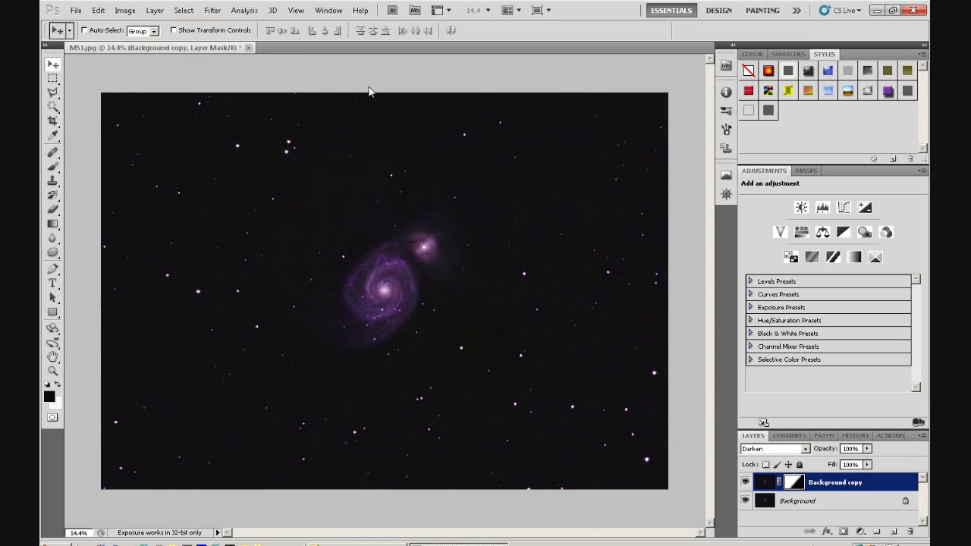
pyautogui.rightClick(831, 485)
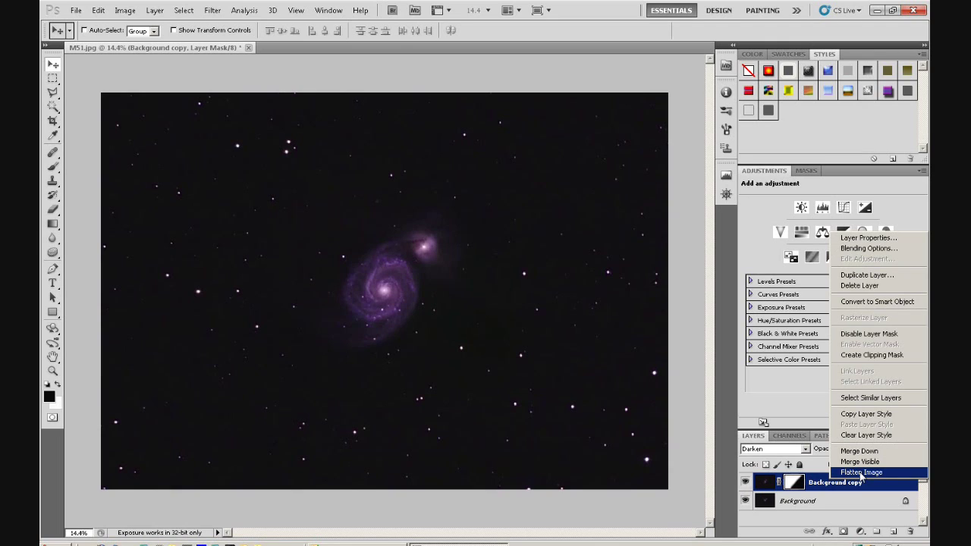
pyautogui.click(861, 474)
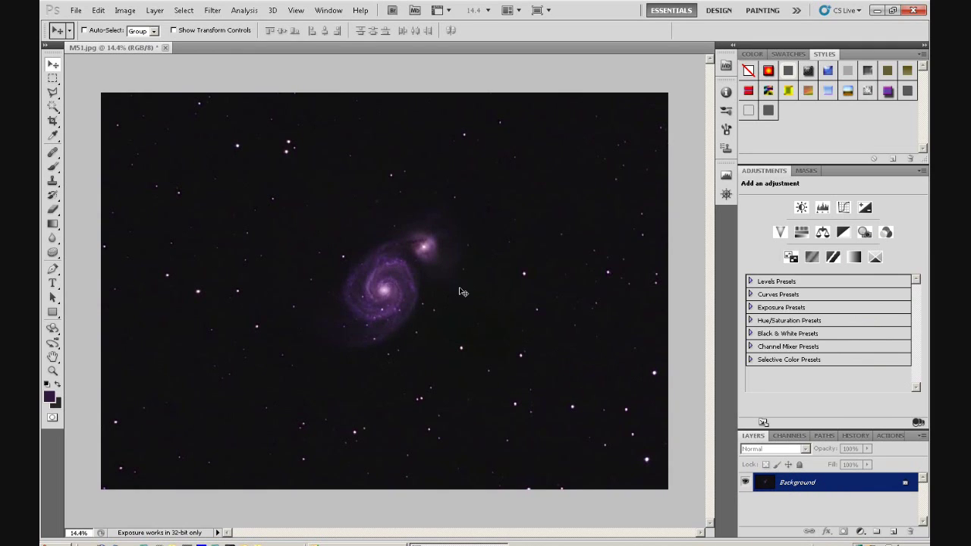
# Resize the flattened image to 1598 × 1118 pixels with constrained proportions and Bicubic resampling
pyautogui.click(128, 11)
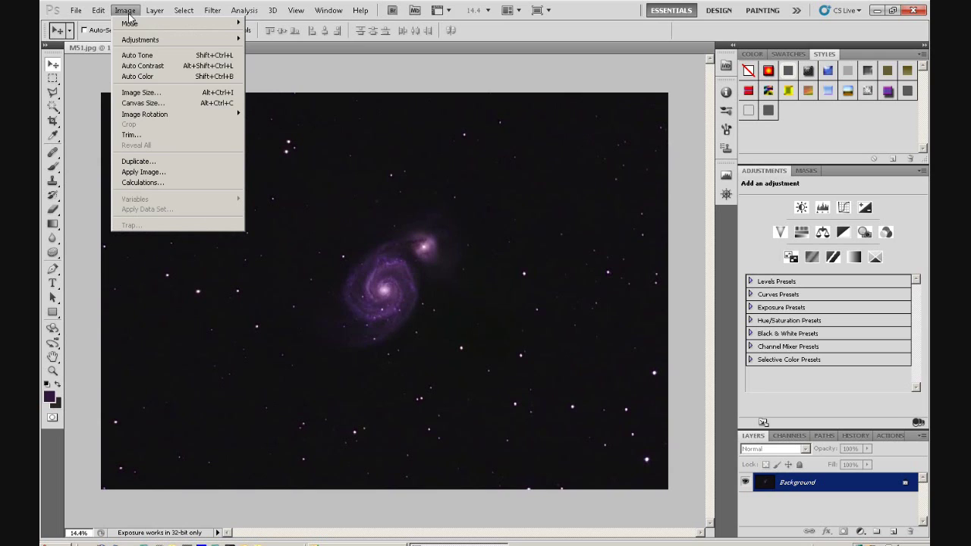
pyautogui.click(157, 97)
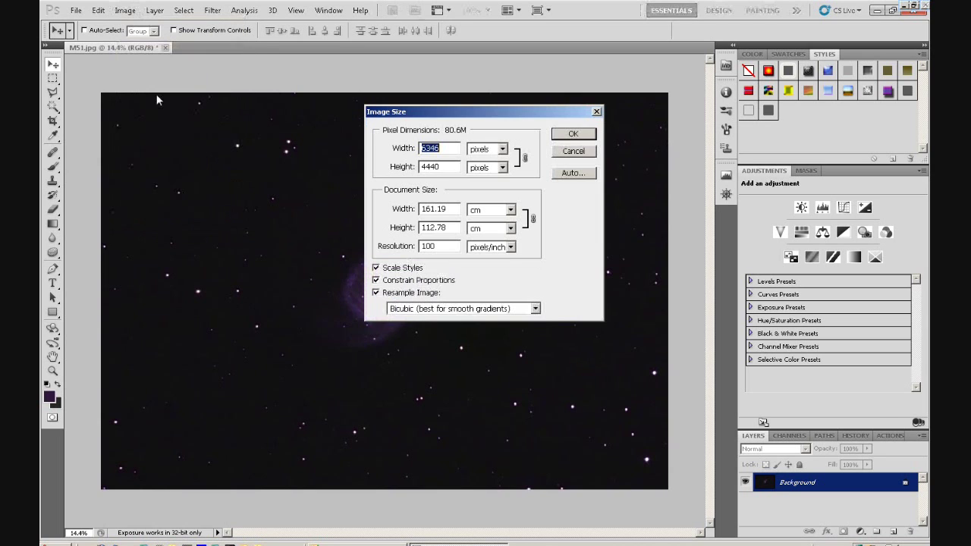
pyautogui.doubleClick(450, 167)
pyautogui.write('111')
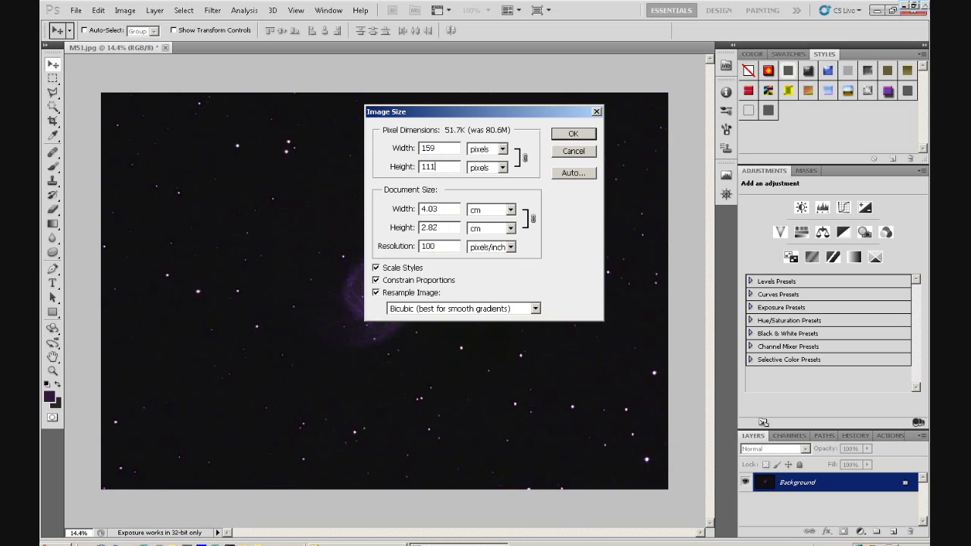
pyautogui.write('8')
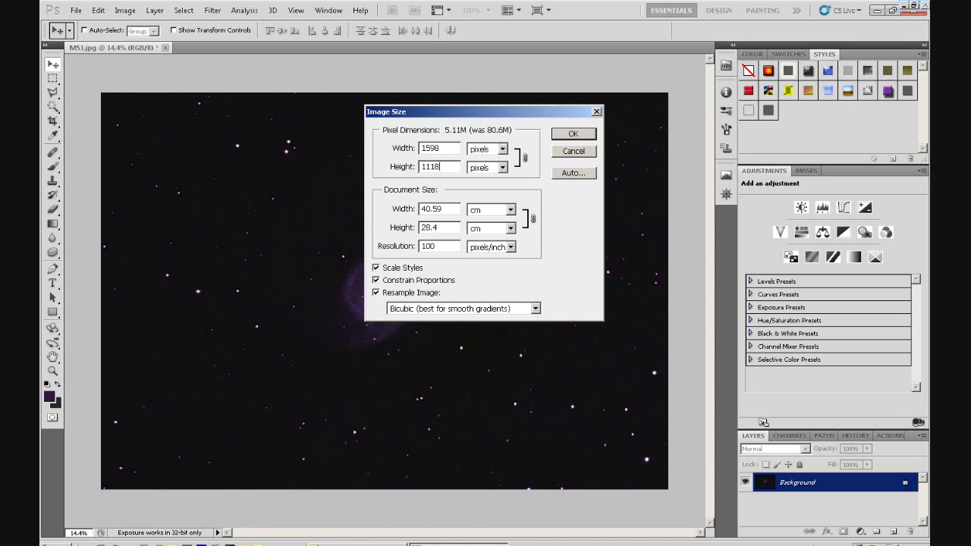
pyautogui.click(566, 136)
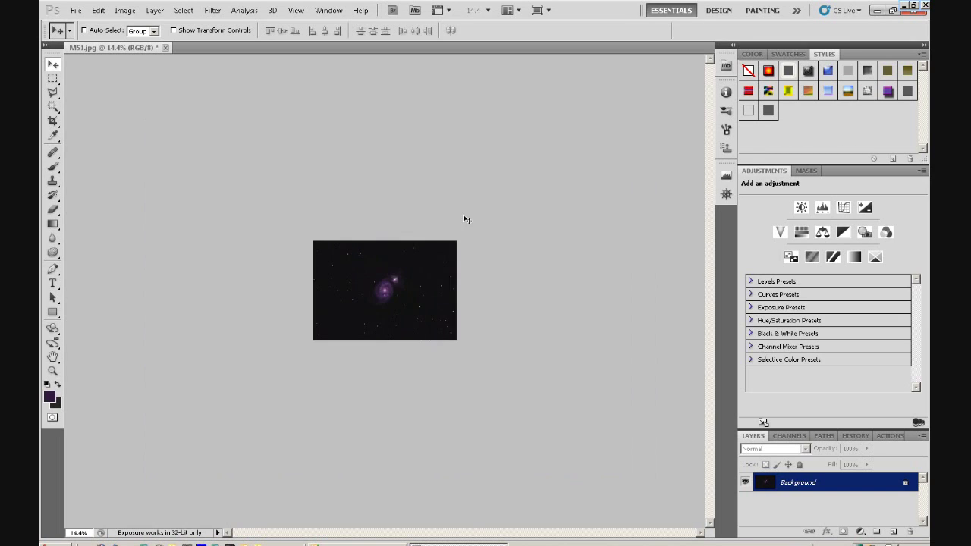
pyautogui.scroll(3, 393, 332)
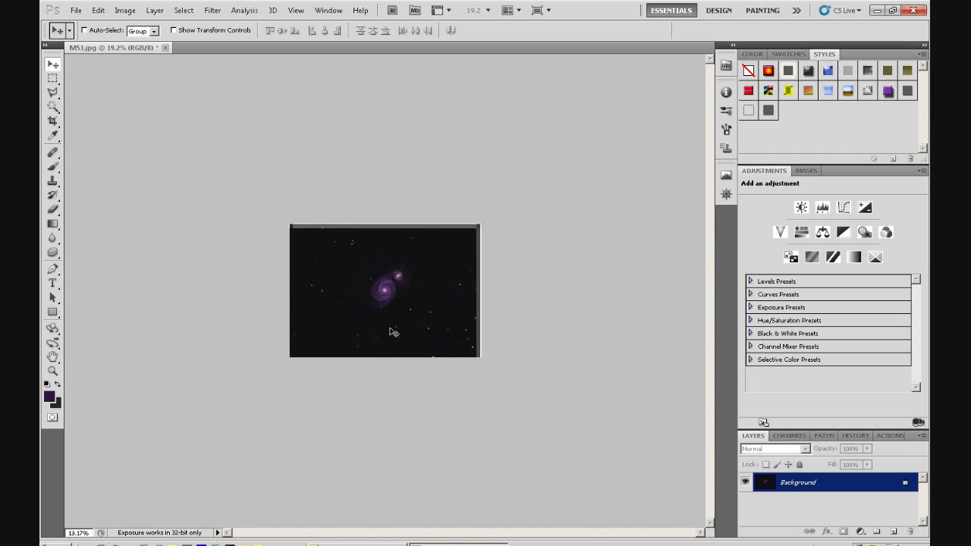
pyautogui.scroll(3, 393, 332)
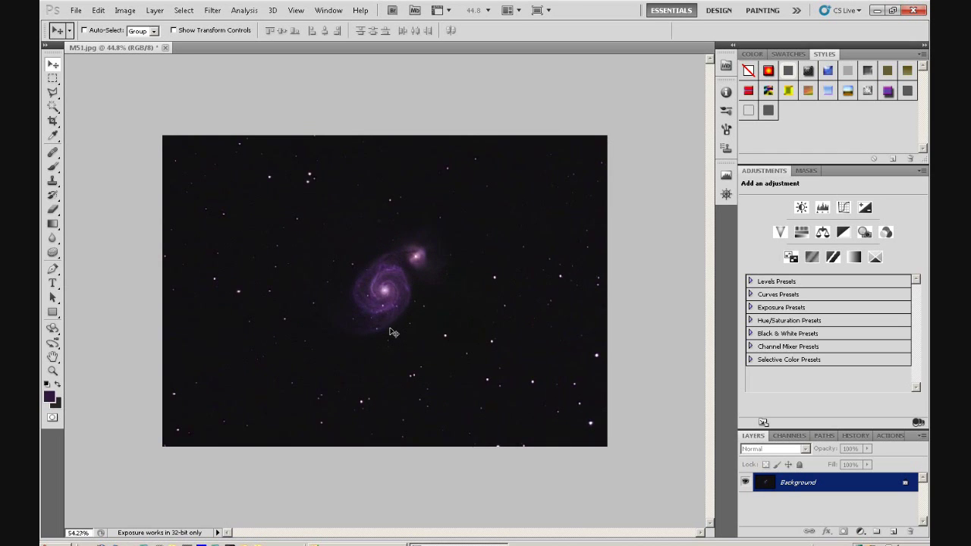
pyautogui.scroll(3, 393, 333)
pyautogui.scroll(-1, 393, 333)
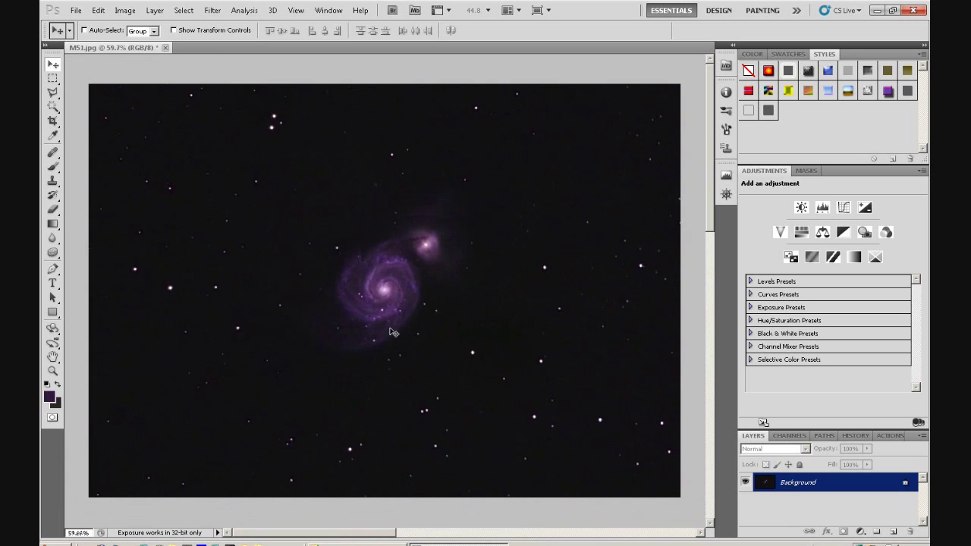